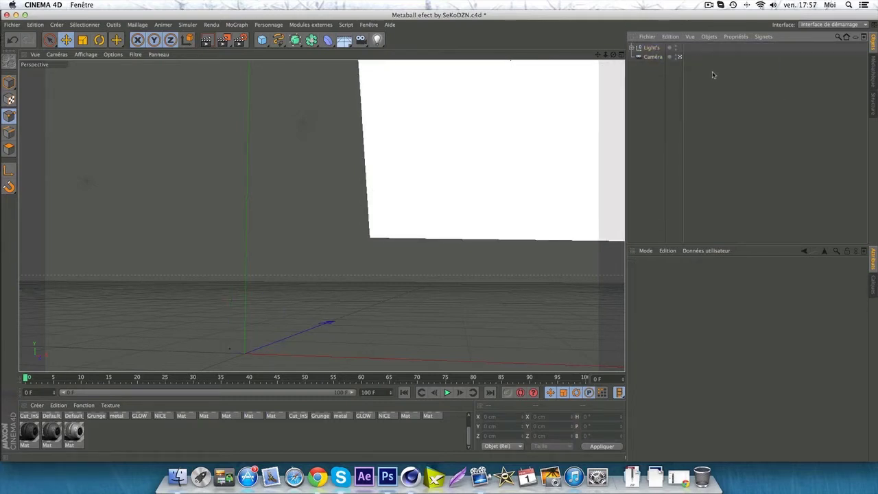
# Check the light and camera objects and view the Seko multiples effects reference image
pyautogui.moveTo(725, 85); pyautogui.dragTo(644, 46)
pyautogui.click(753, 89)
pyautogui.click(223, 476)
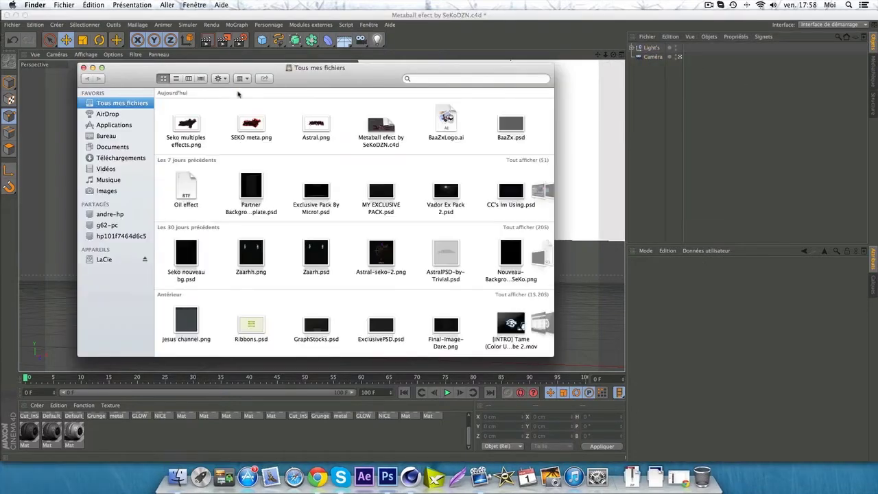
pyautogui.press('Return')
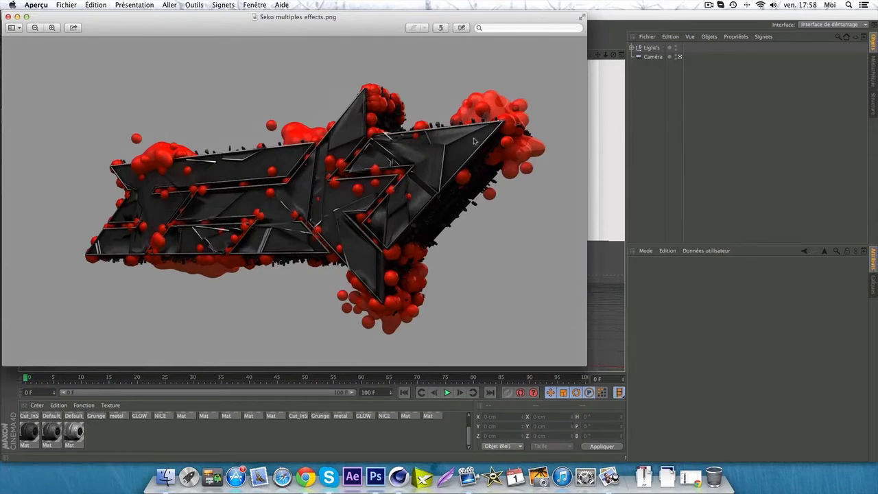
pyautogui.click(8, 16)
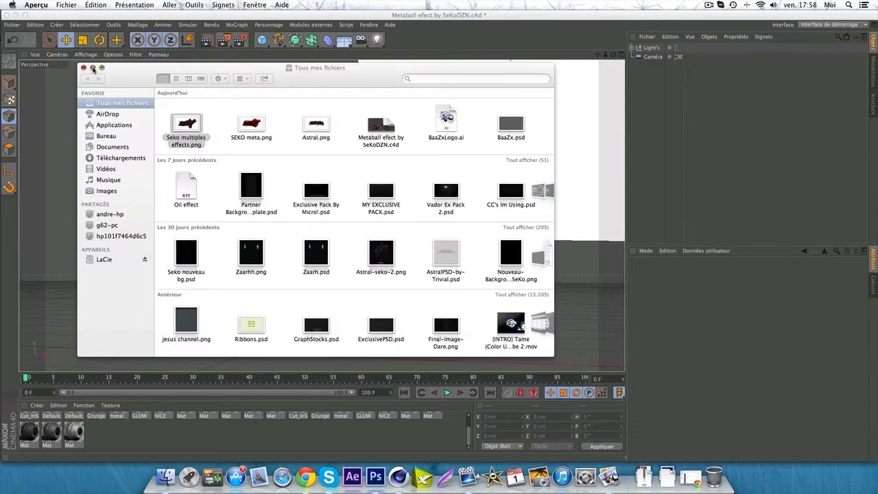
pyautogui.click(93, 70)
pyautogui.press('super+q')
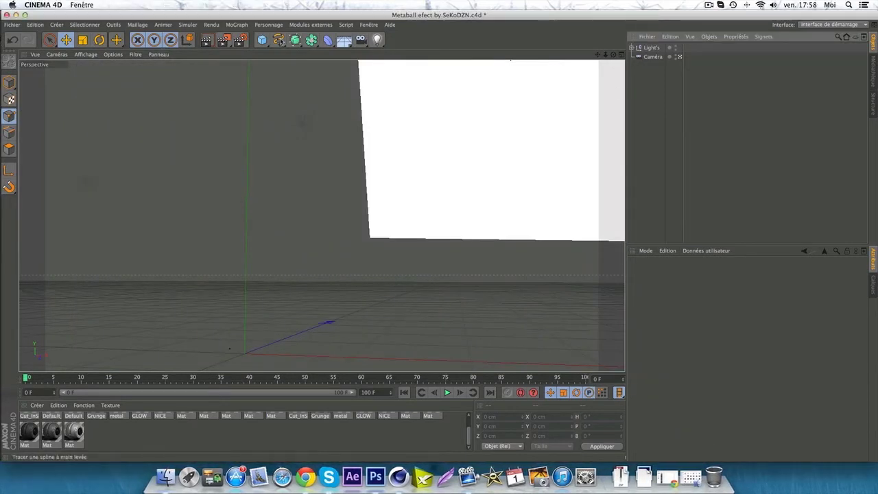
# Add a Texte spline and replace its default text with TUTO
pyautogui.moveTo(279, 41); pyautogui.dragTo(305, 111)
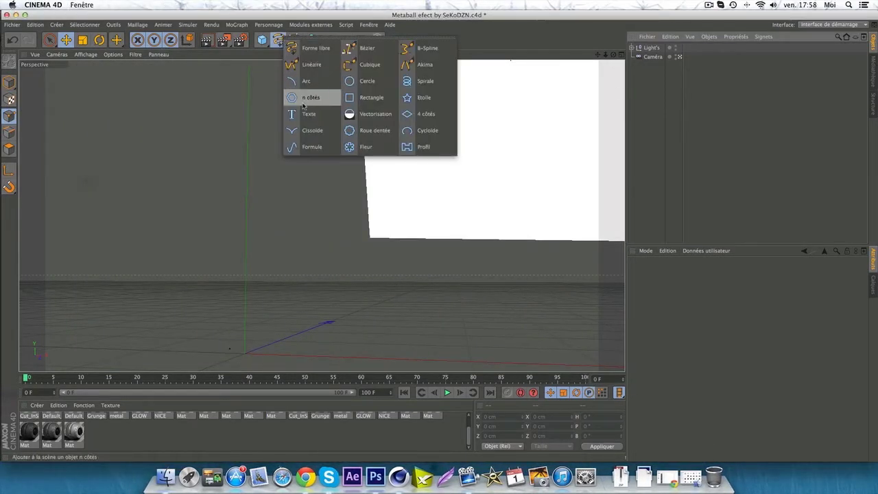
pyautogui.click(666, 84)
pyautogui.click(653, 49)
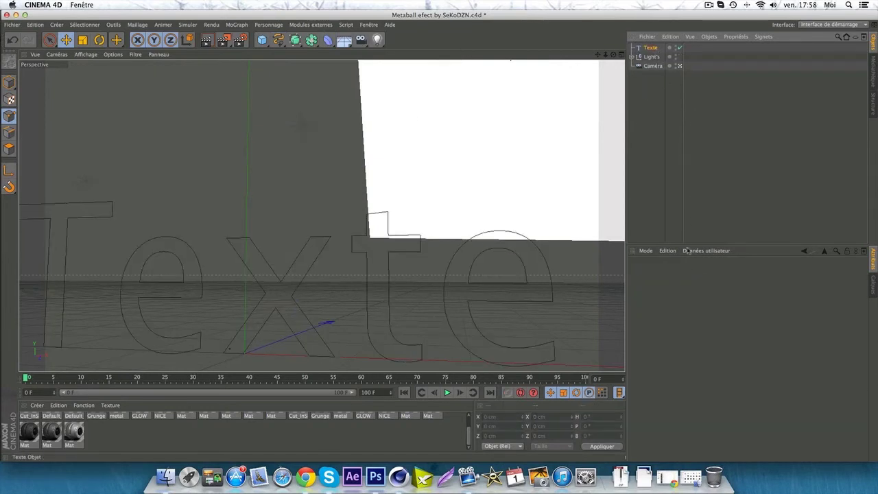
pyautogui.click(686, 316)
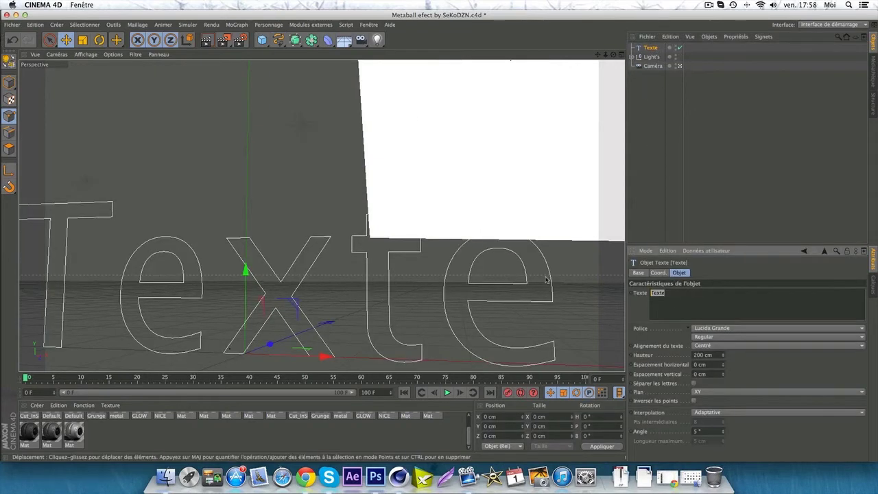
pyautogui.write('TUTO')
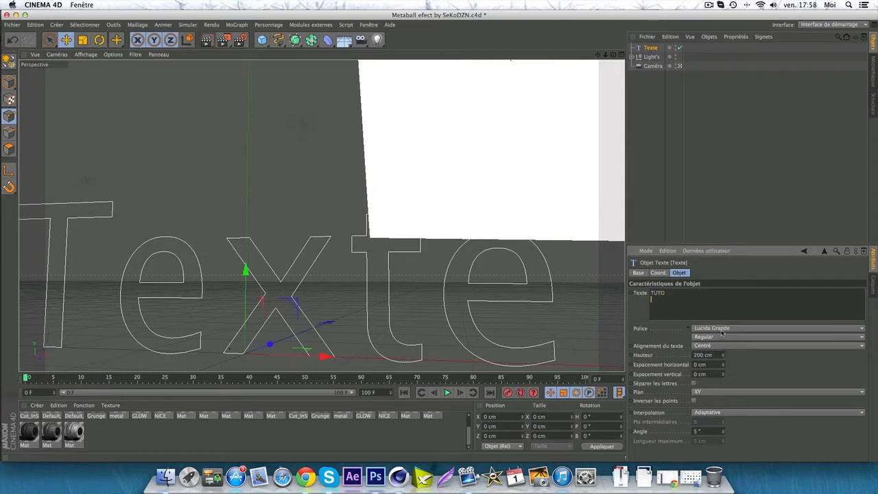
# Set the text spline's Police to the Dredwerkz font
pyautogui.click(724, 330)
pyautogui.scroll(-2, 734, 333)
pyautogui.scroll(-3, 735, 332)
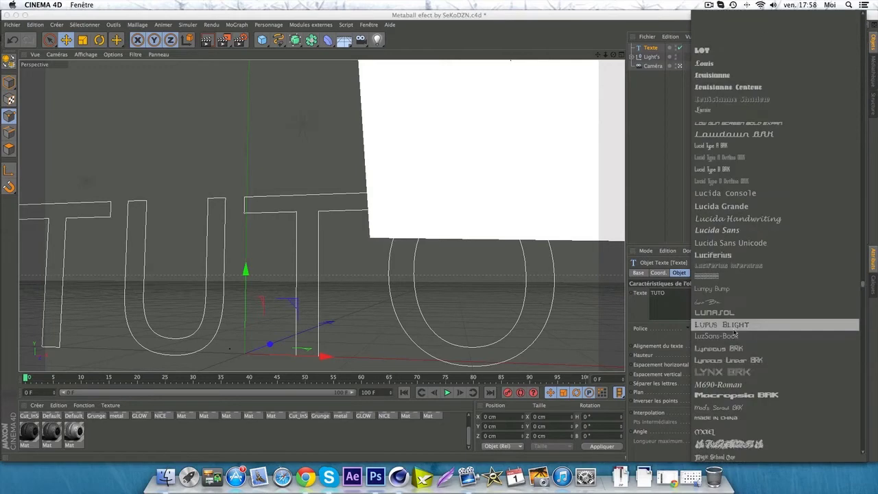
pyautogui.scroll(-8, 735, 333)
pyautogui.scroll(5, 735, 333)
pyautogui.scroll(5, 736, 333)
pyautogui.scroll(5, 738, 333)
pyautogui.scroll(5, 739, 332)
pyautogui.scroll(5, 740, 332)
pyautogui.scroll(5, 737, 288)
pyautogui.scroll(5, 734, 264)
pyautogui.scroll(3, 730, 244)
pyautogui.scroll(5, 729, 242)
pyautogui.scroll(5, 729, 243)
pyautogui.scroll(5, 730, 243)
pyautogui.scroll(3, 731, 244)
pyautogui.scroll(5, 731, 243)
pyautogui.scroll(5, 731, 243)
pyautogui.scroll(5, 731, 242)
pyautogui.scroll(5, 731, 242)
pyautogui.scroll(-5, 729, 241)
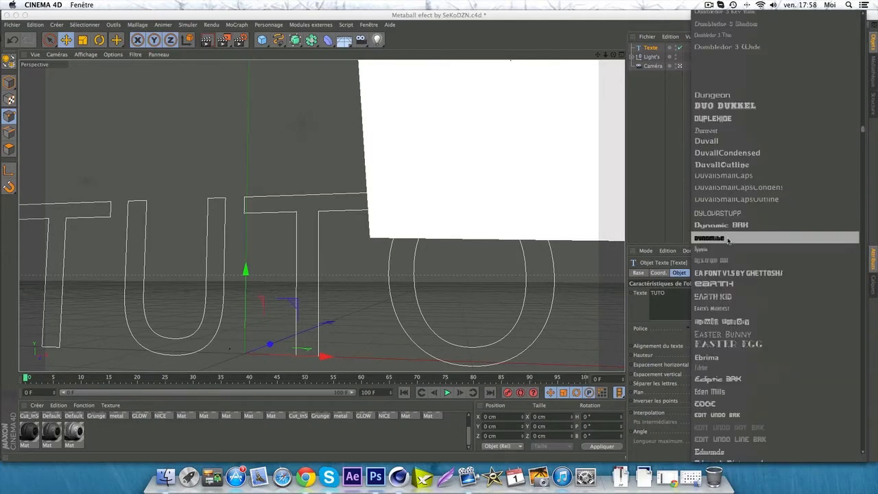
pyautogui.scroll(5, 741, 285)
pyautogui.scroll(5, 741, 284)
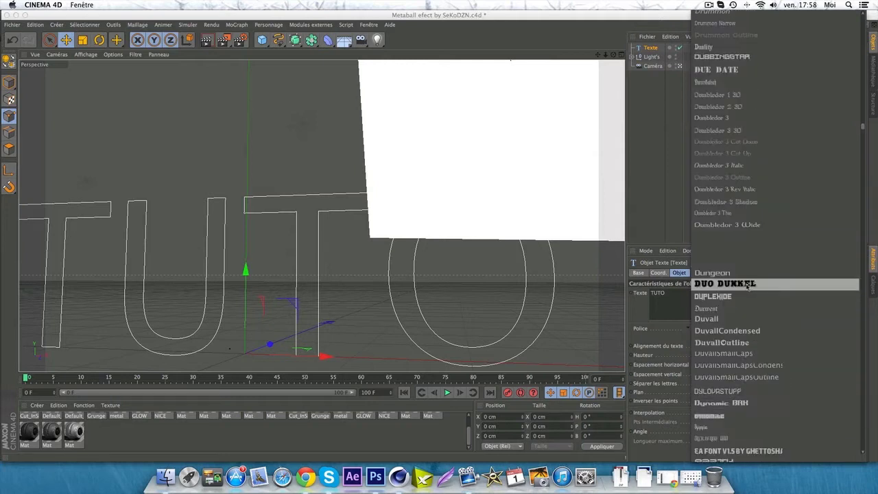
pyautogui.scroll(-3, 747, 287)
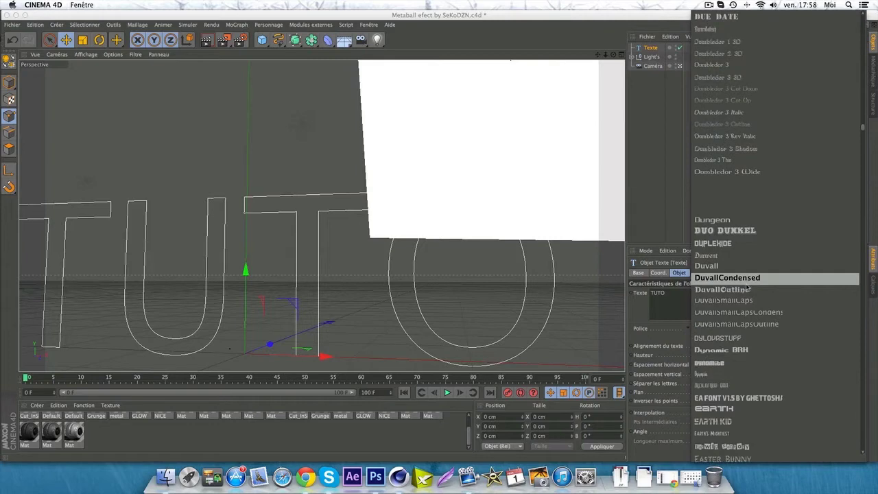
pyautogui.scroll(3, 747, 288)
pyautogui.scroll(3, 748, 286)
pyautogui.click(737, 193)
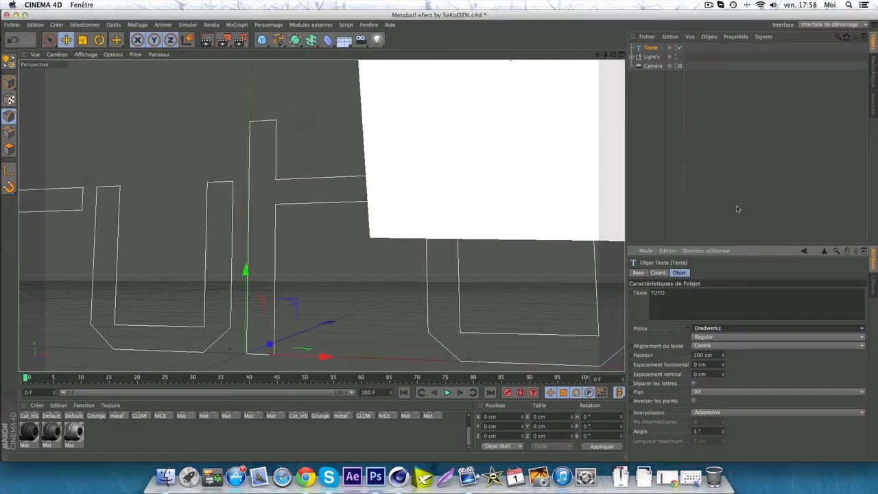
# Change the text Hauteur from 200 cm to 100 cm
pyautogui.doubleClick(704, 355)
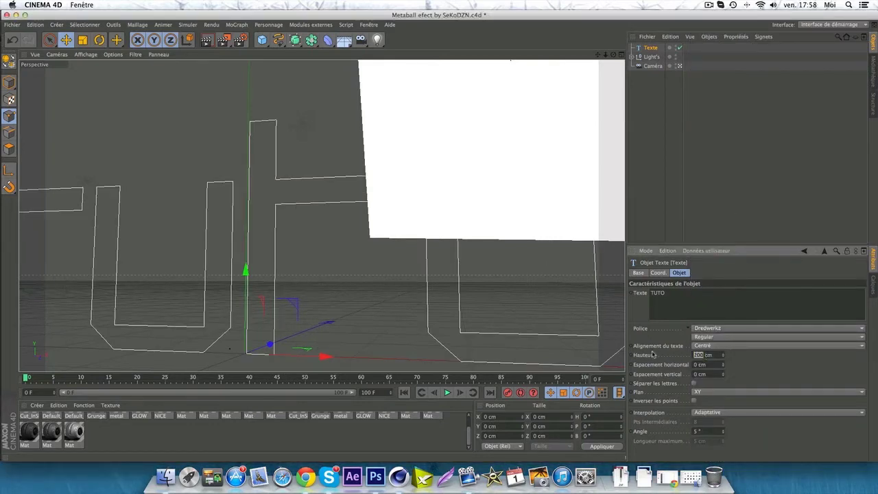
pyautogui.write('100')
pyautogui.press('Return')
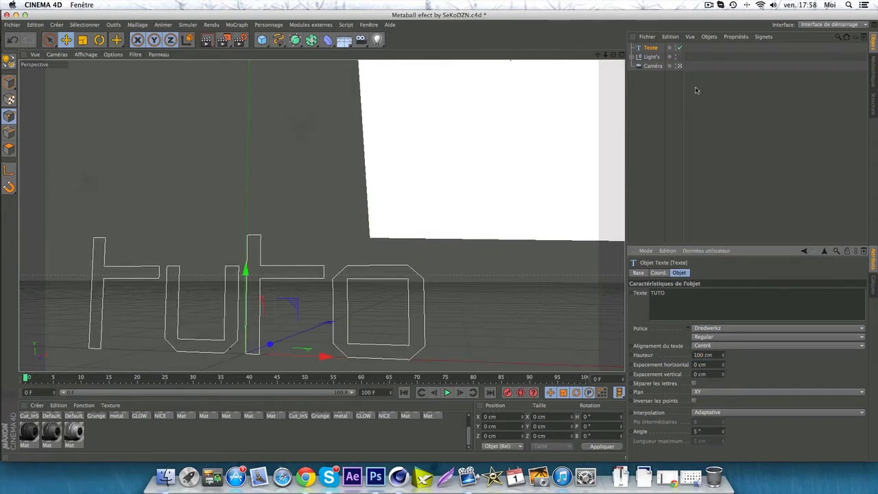
pyautogui.click(695, 89)
pyautogui.click(295, 40)
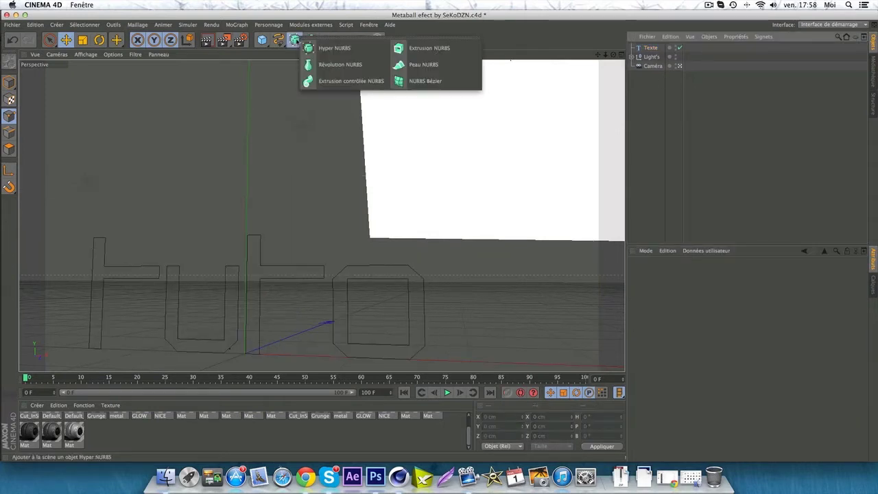
# Put the TUTO text inside an Extrusion NURBS and set its Z depth to 60 cm
pyautogui.click(461, 57)
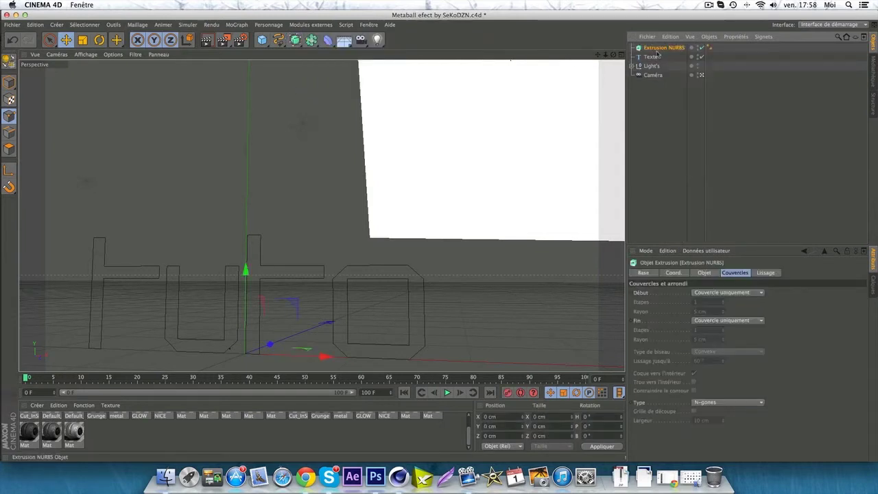
pyautogui.moveTo(655, 57); pyautogui.dragTo(648, 49)
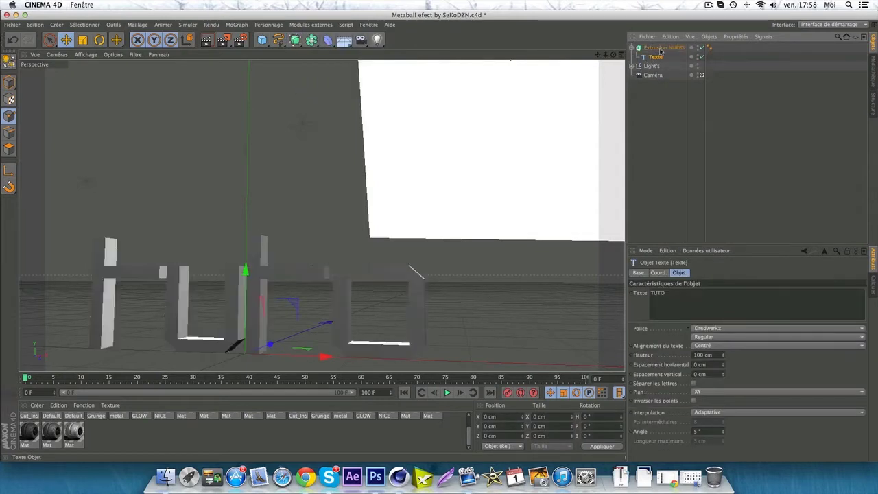
pyautogui.click(662, 48)
pyautogui.click(735, 273)
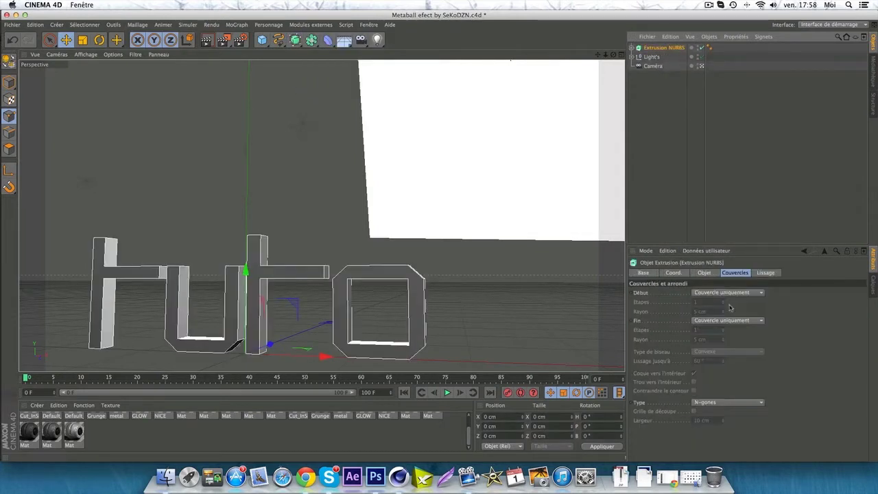
pyautogui.click(704, 273)
pyautogui.doubleClick(769, 294)
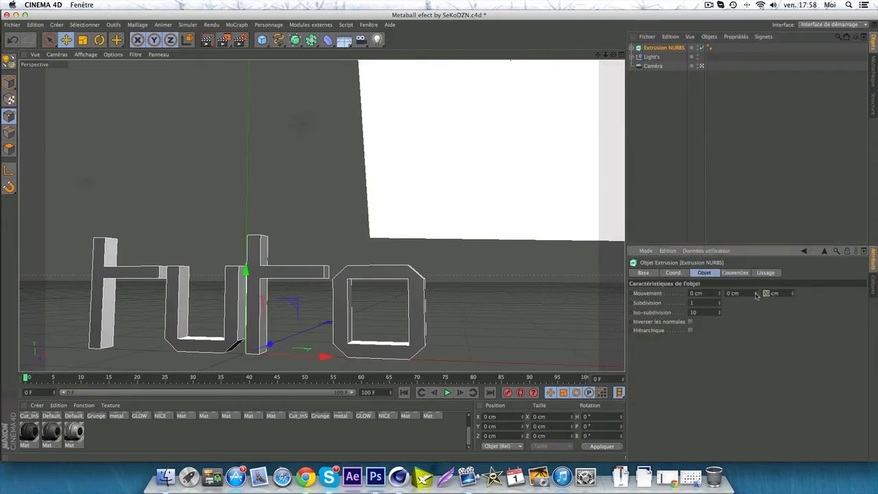
pyautogui.write('6')
pyautogui.click(725, 274)
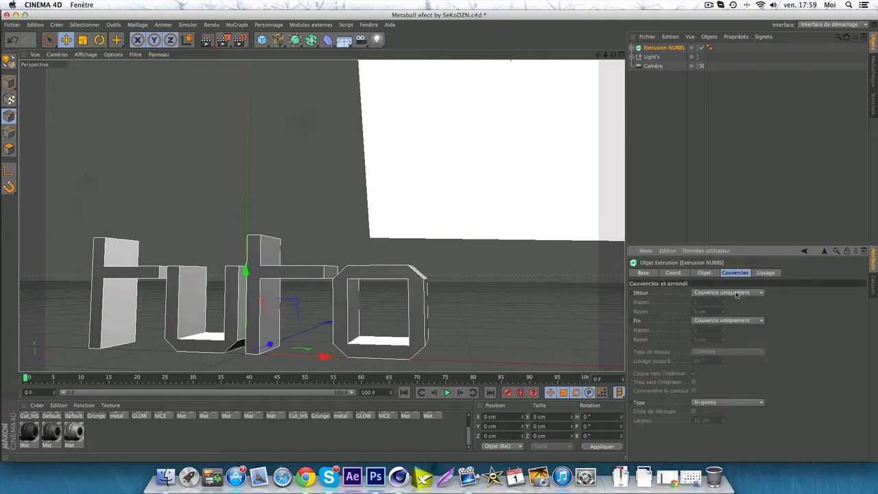
# Bevel both caps at 1 cm radius, shift the text right, and apply the Mat material
pyautogui.click(737, 294)
pyautogui.click(738, 330)
pyautogui.click(742, 321)
pyautogui.click(737, 359)
pyautogui.doubleClick(698, 312)
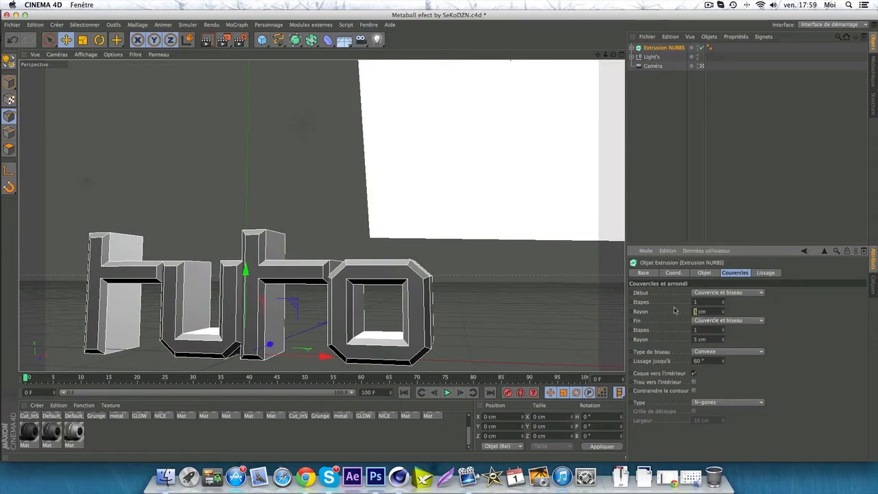
pyautogui.write('1')
pyautogui.press('Tab')
pyautogui.press('Tab')
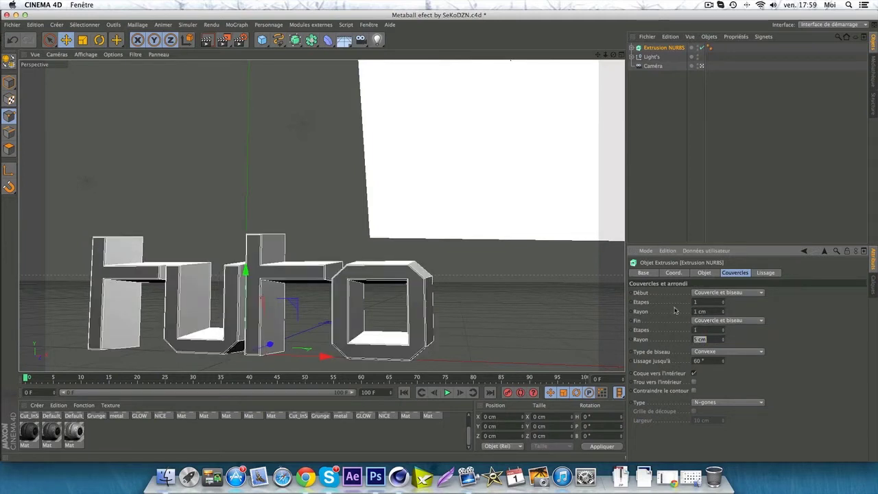
pyautogui.write('1')
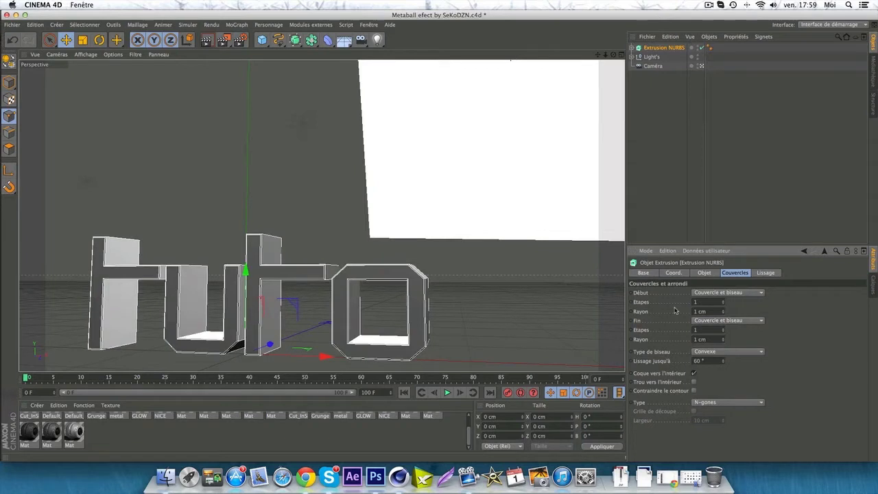
pyautogui.moveTo(321, 356); pyautogui.dragTo(386, 348)
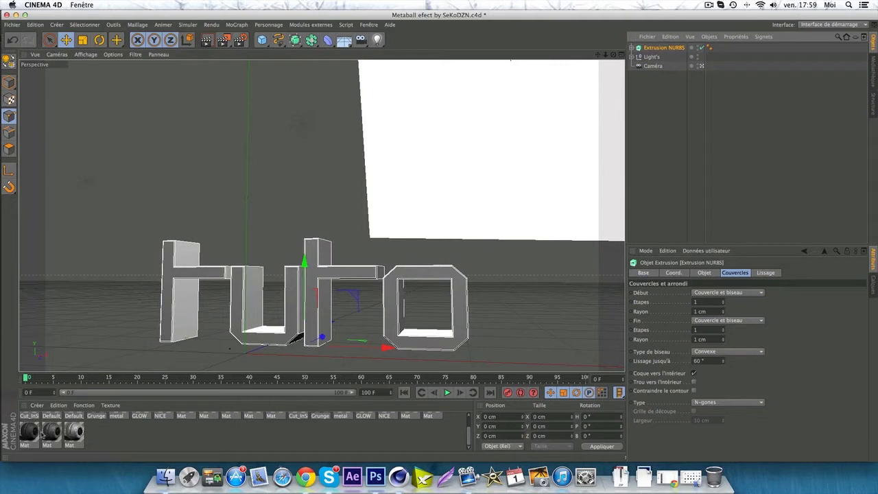
pyautogui.moveTo(666, 47); pyautogui.dragTo(665, 47)
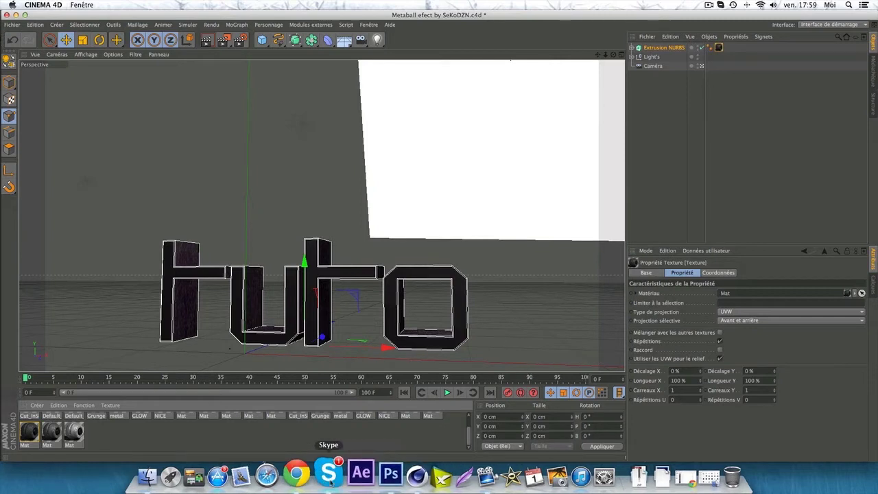
# Make the extruded text editable and select its whole expanded hierarchy
pyautogui.click(658, 48)
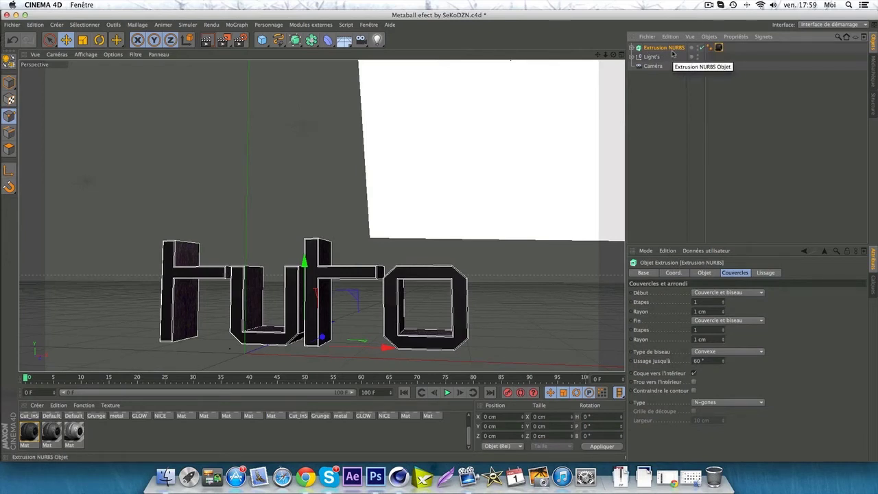
pyautogui.press('c')
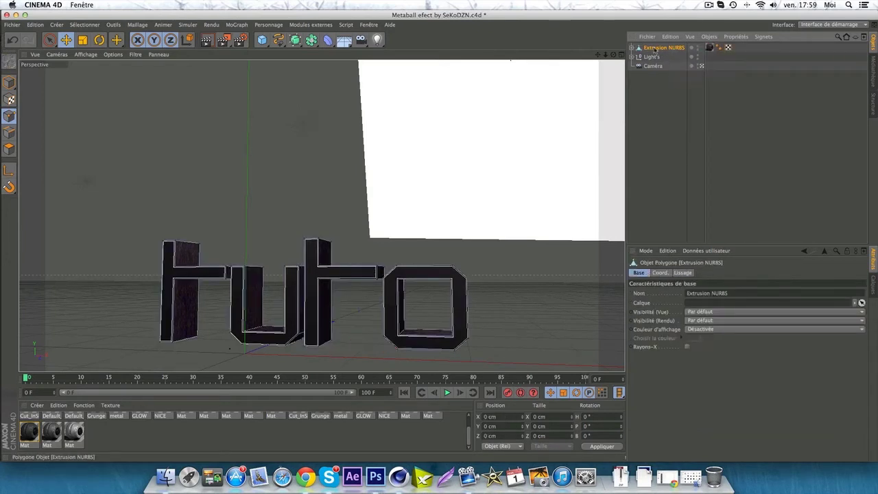
pyautogui.rightClick(655, 49)
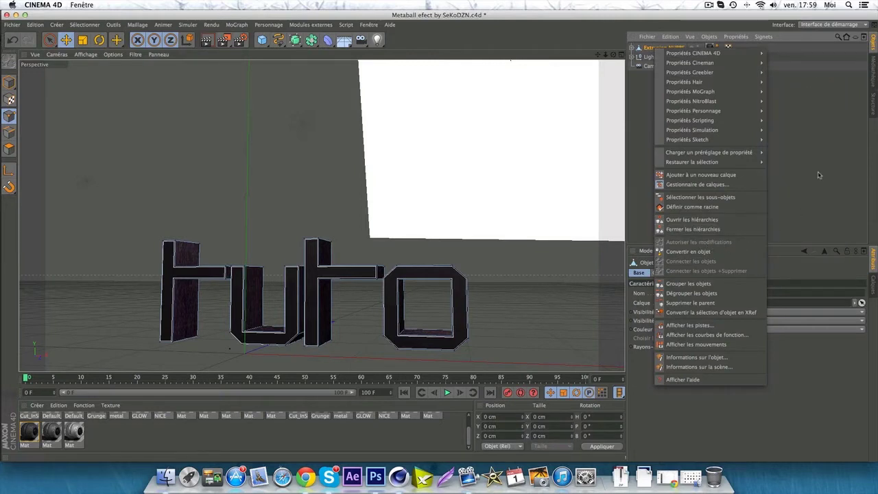
pyautogui.click(708, 251)
pyautogui.click(636, 50)
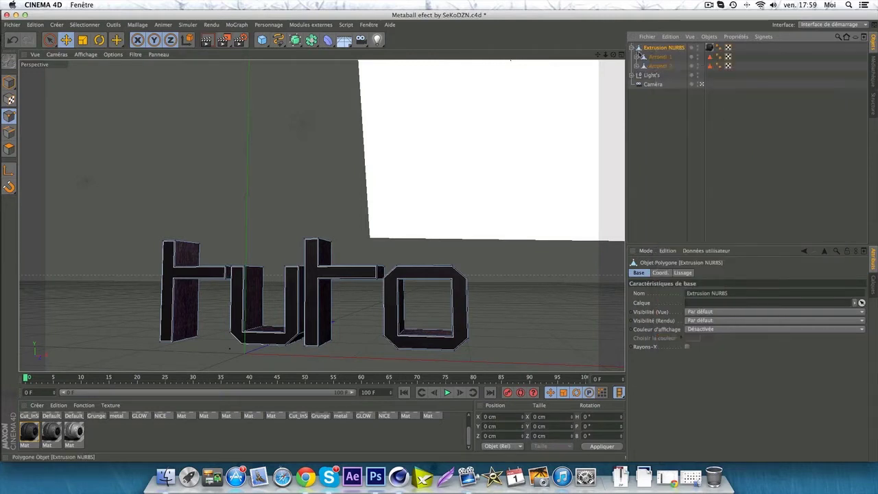
pyautogui.click(636, 57)
pyautogui.click(637, 80)
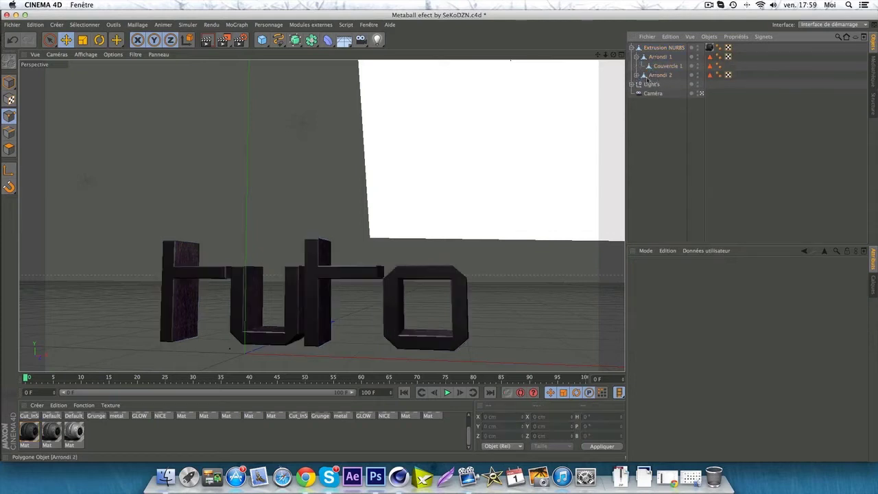
pyautogui.click(638, 75)
pyautogui.moveTo(733, 89); pyautogui.dragTo(523, 24)
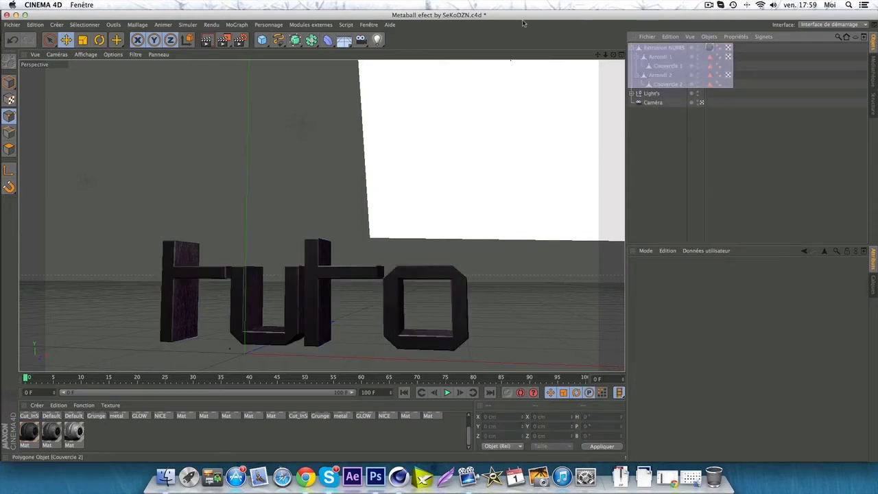
# Merge the pieces into Extrusion NURBS.1 with Connecter les objets + supprimer, then add a Neutre
pyautogui.rightClick(663, 50)
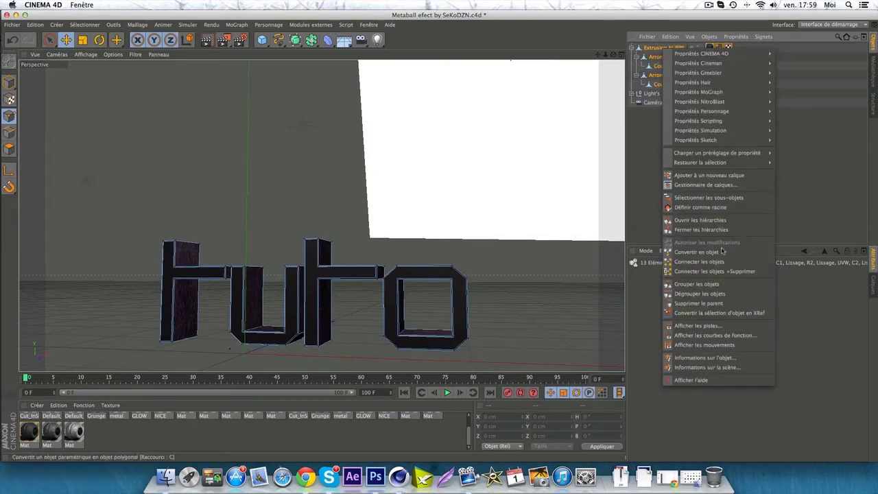
pyautogui.click(748, 272)
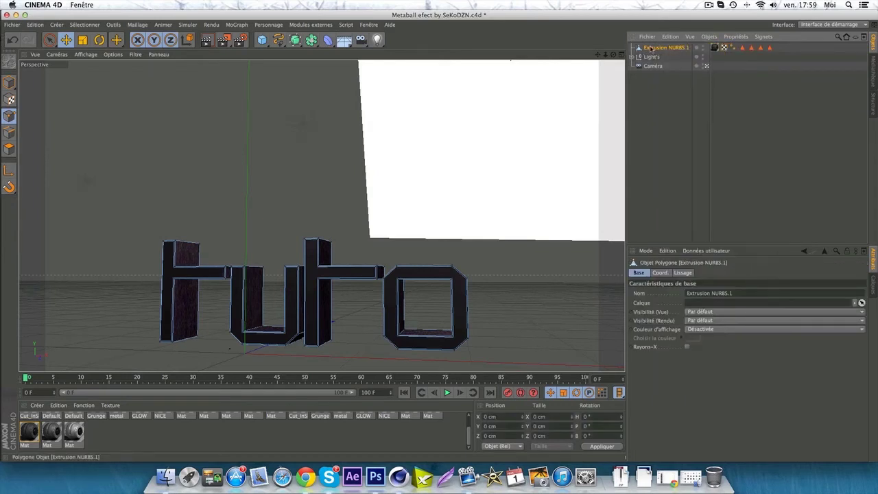
pyautogui.click(651, 137)
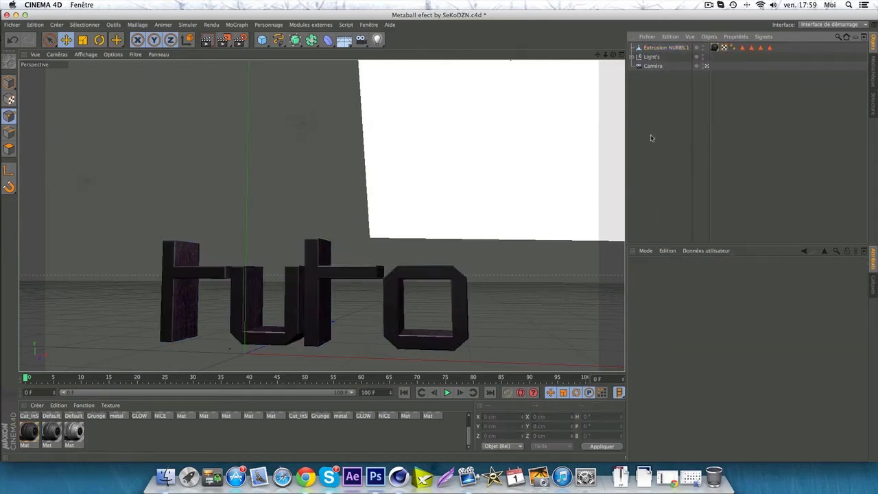
pyautogui.click(55, 25)
pyautogui.click(113, 42)
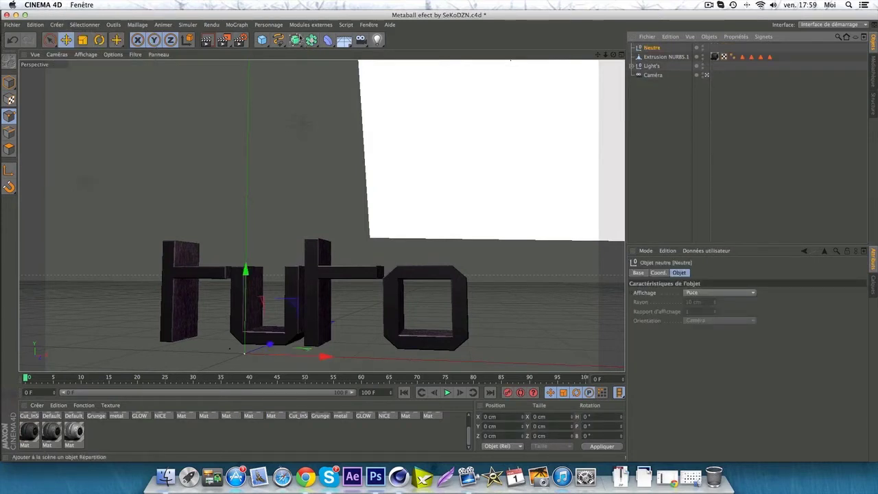
# Add a Metaball, a Cloneur from MoGraph and a Sphère, nesting the Cloneur under the Metaball
pyautogui.click(311, 40)
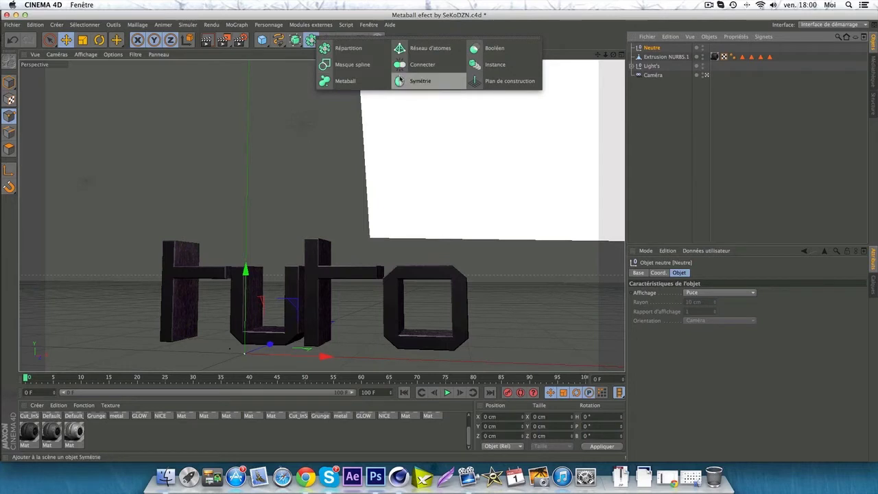
pyautogui.click(343, 81)
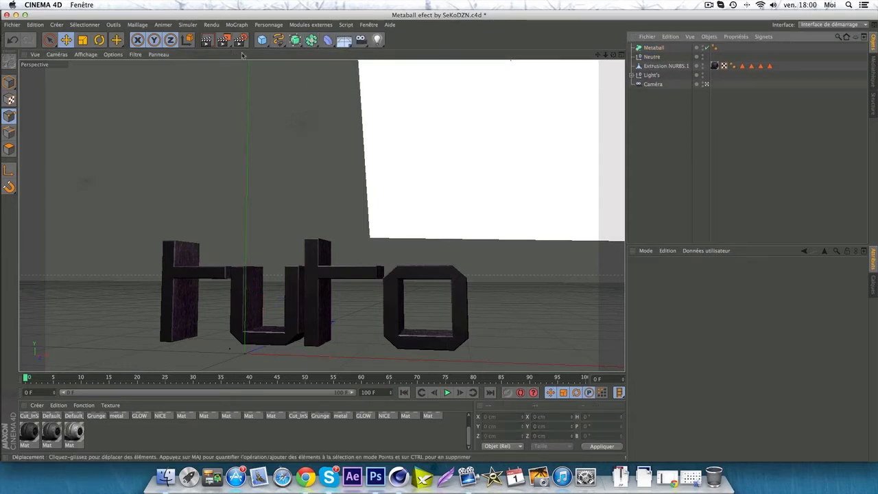
pyautogui.click(243, 27)
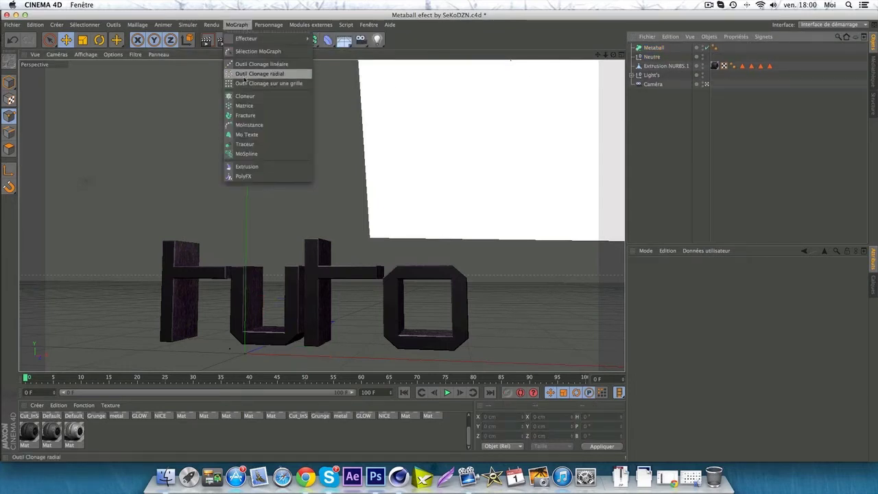
pyautogui.click(244, 97)
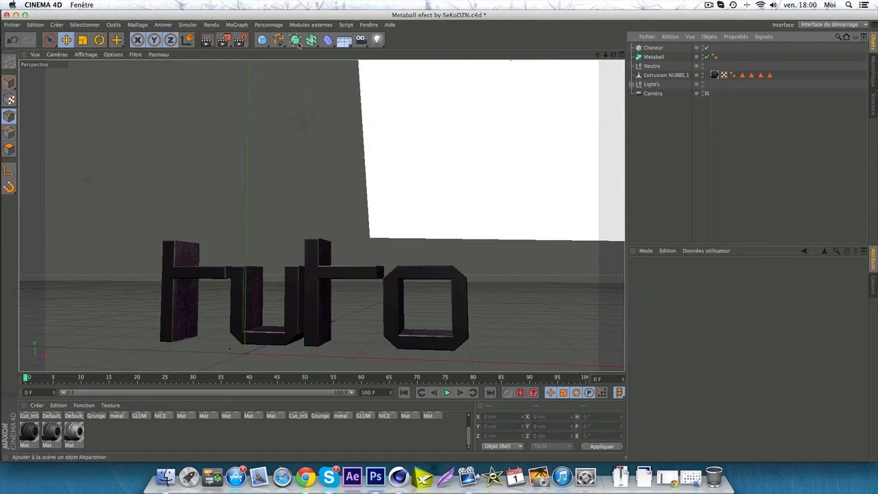
pyautogui.click(262, 40)
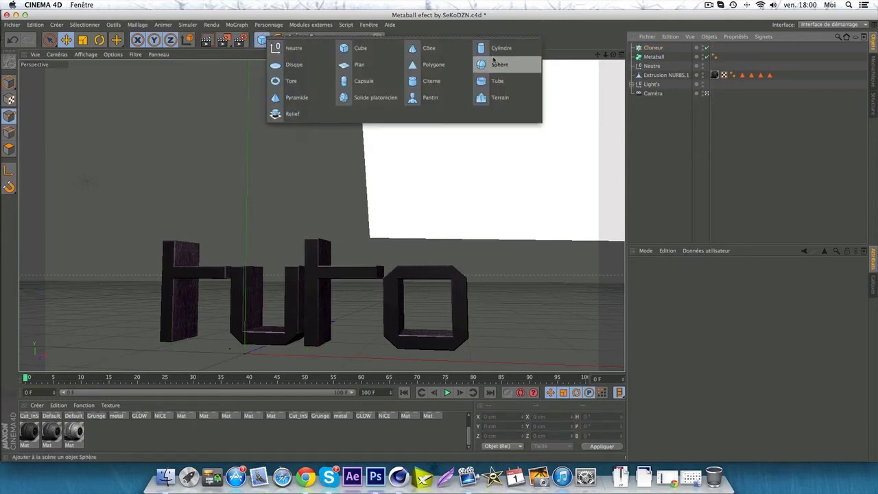
pyautogui.click(494, 64)
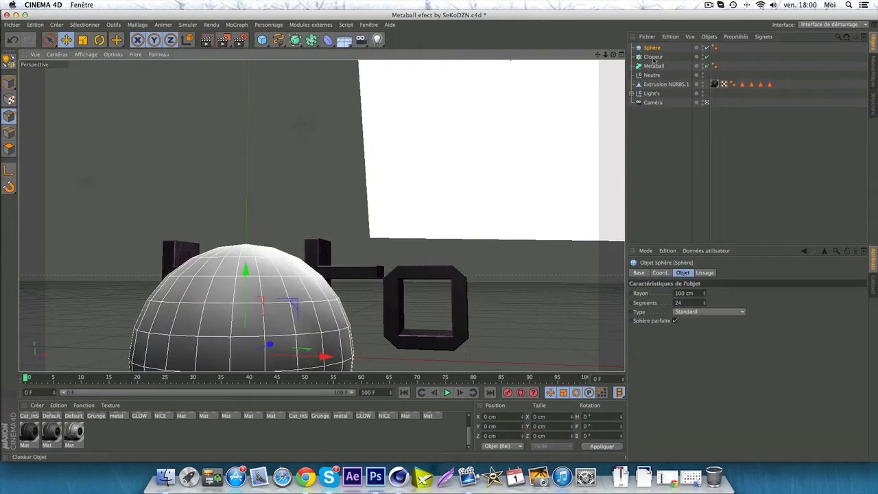
pyautogui.moveTo(653, 56); pyautogui.dragTo(654, 67)
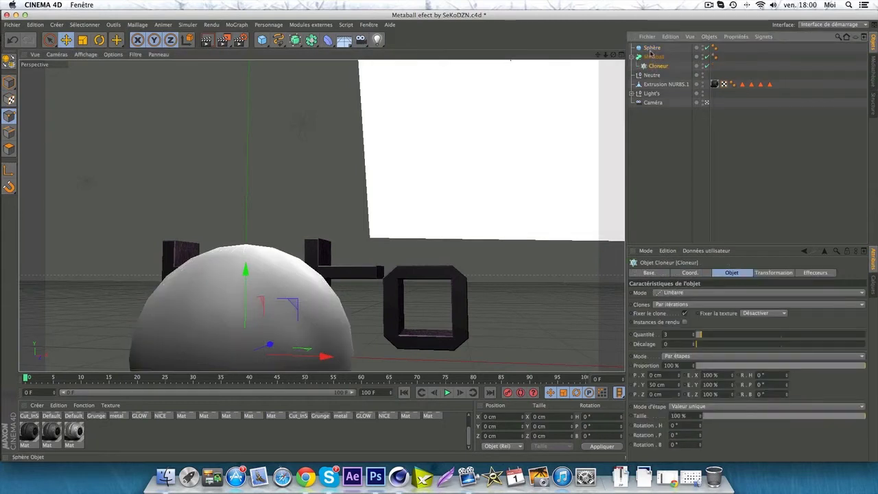
# Nest Sphère in Cloneur; set Metaball hull 680 %, view subdivision 2 cm, render subdivision 1 cm
pyautogui.moveTo(652, 47); pyautogui.dragTo(657, 66)
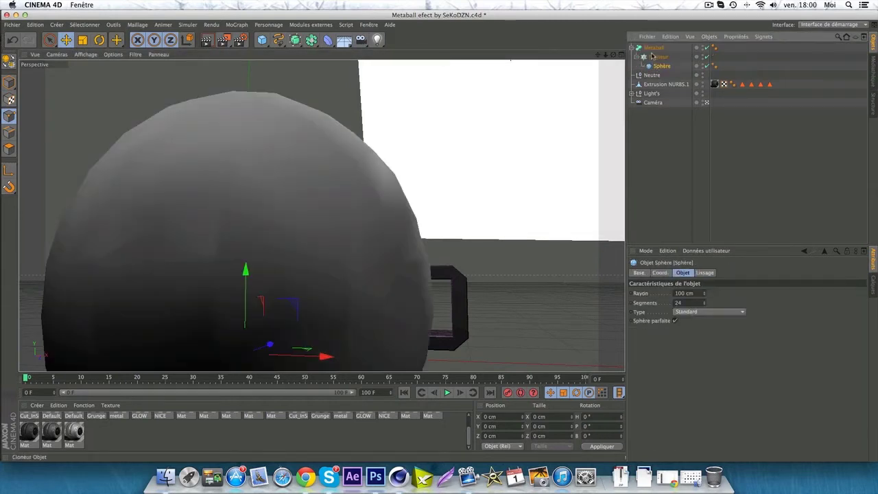
pyautogui.click(654, 47)
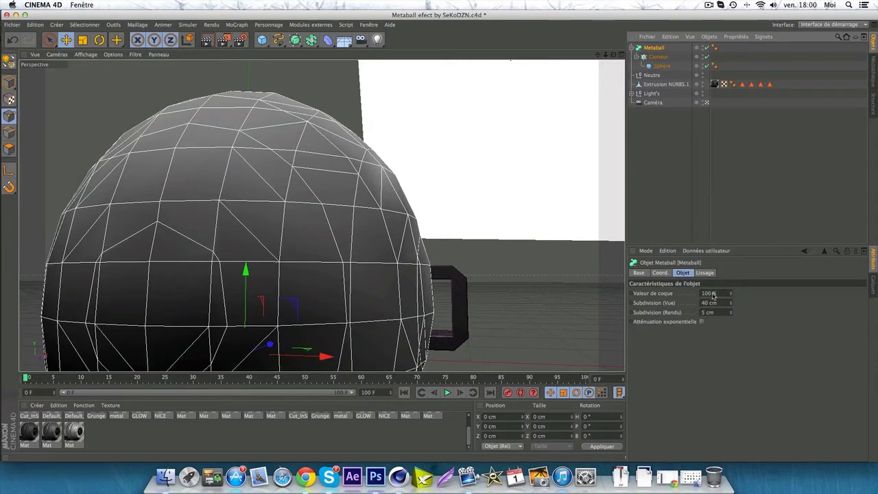
pyautogui.click(713, 295)
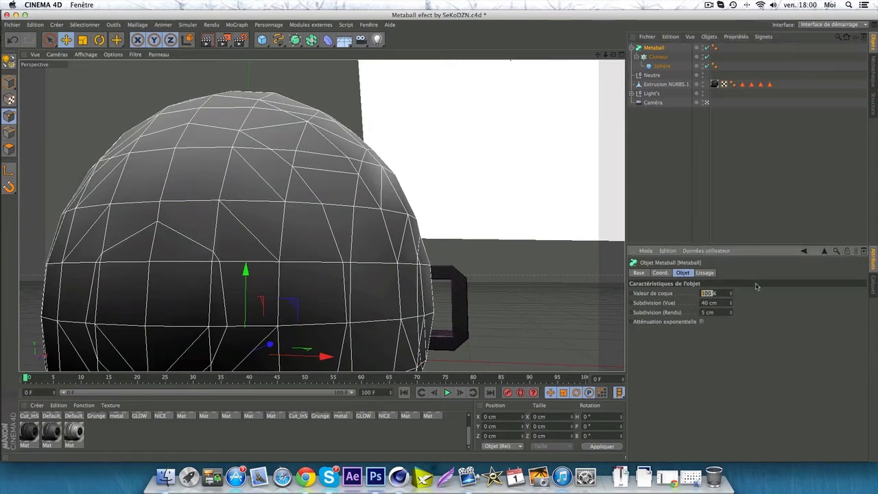
pyautogui.write('68')
pyautogui.click(711, 302)
pyautogui.write('2')
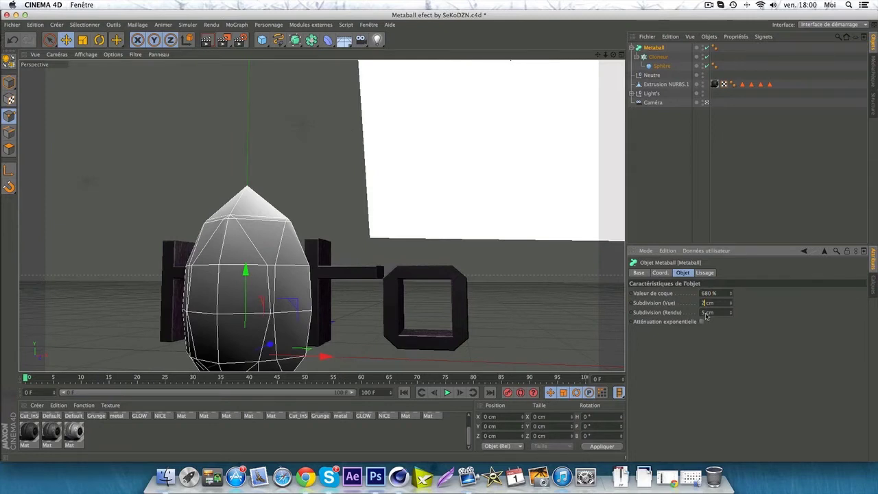
pyautogui.click(707, 314)
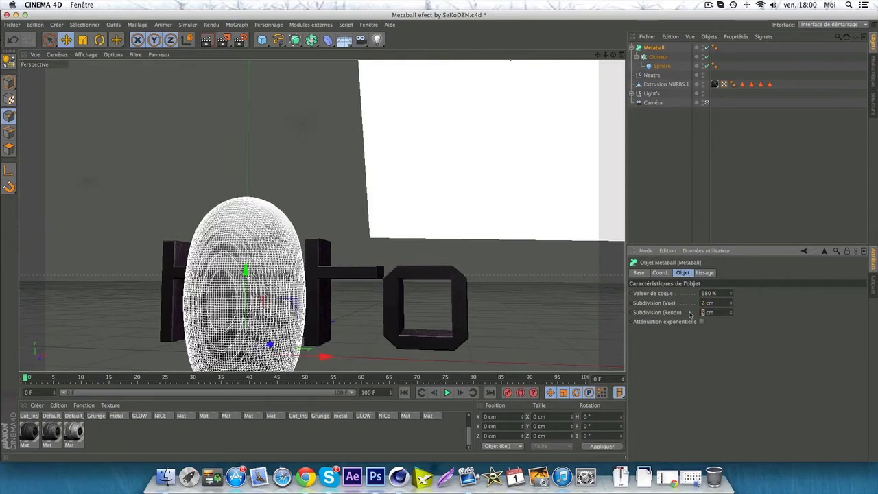
# Set the Cloneur to Objet mode on Extrusion NURBS.1 with Volume distribution
pyautogui.click(664, 57)
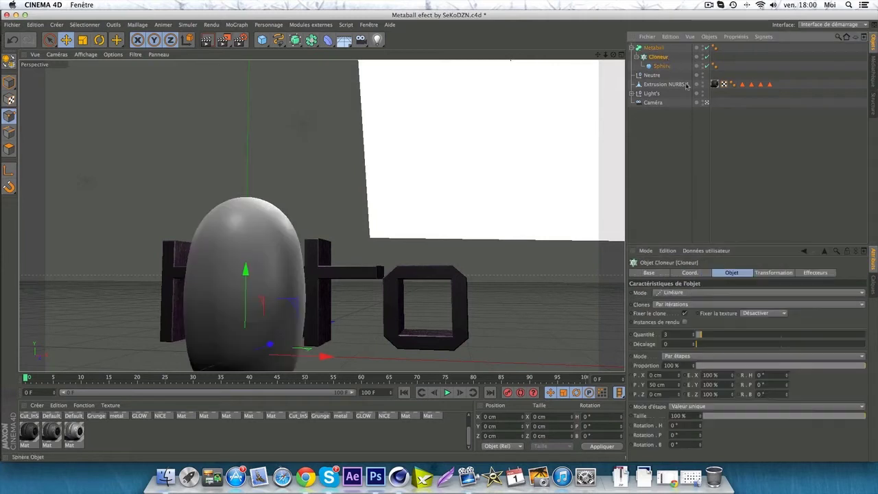
pyautogui.click(695, 295)
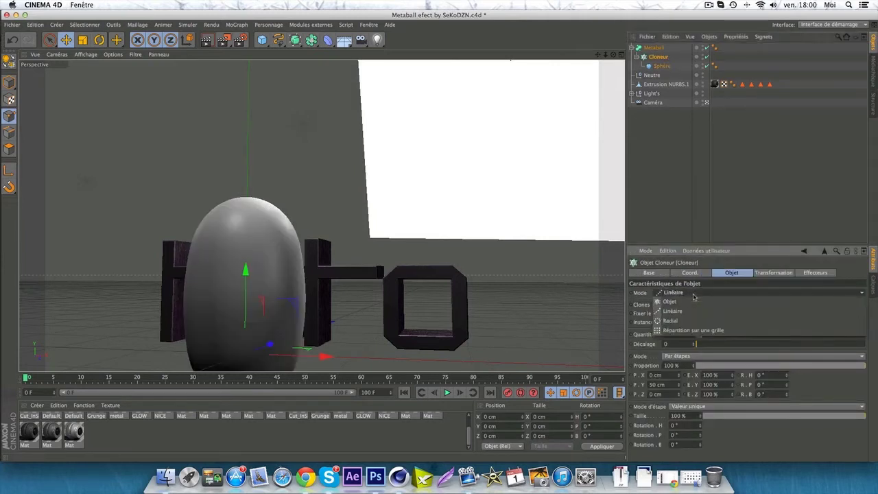
pyautogui.click(686, 304)
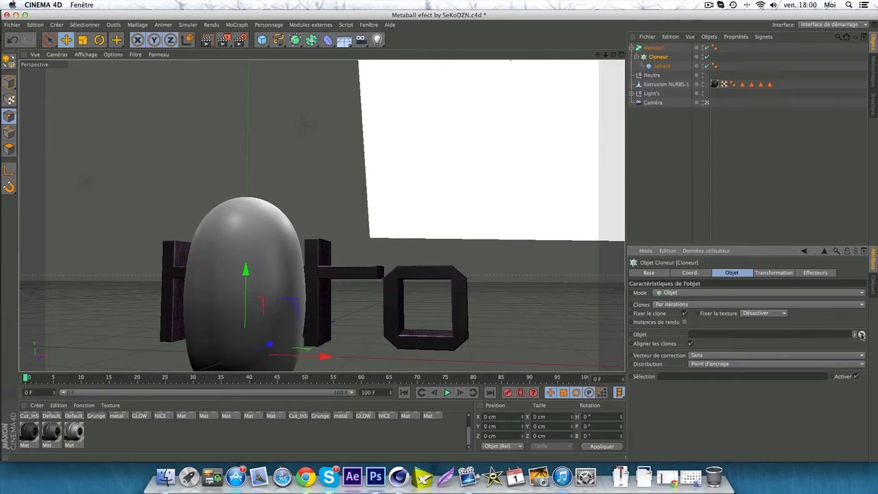
pyautogui.click(862, 334)
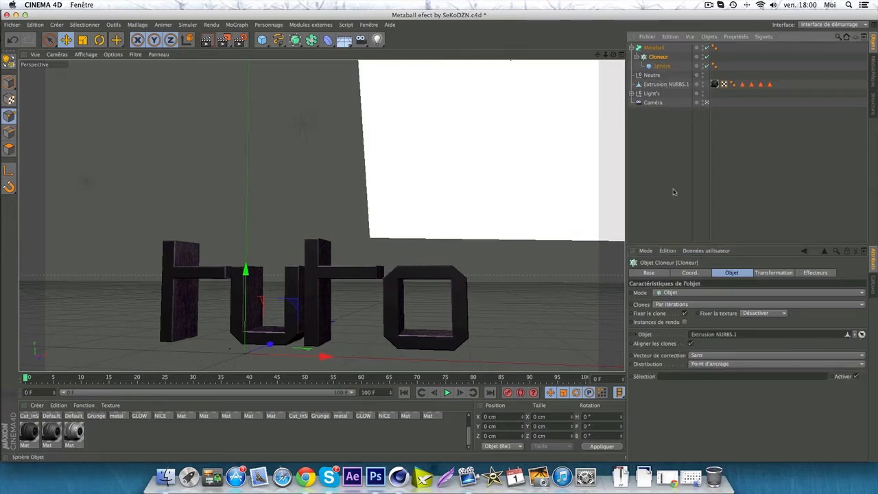
pyautogui.click(716, 365)
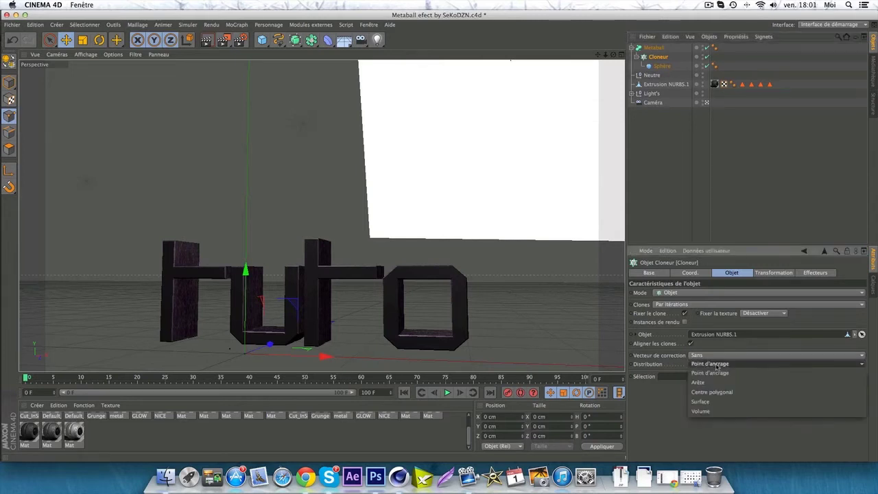
pyautogui.click(716, 412)
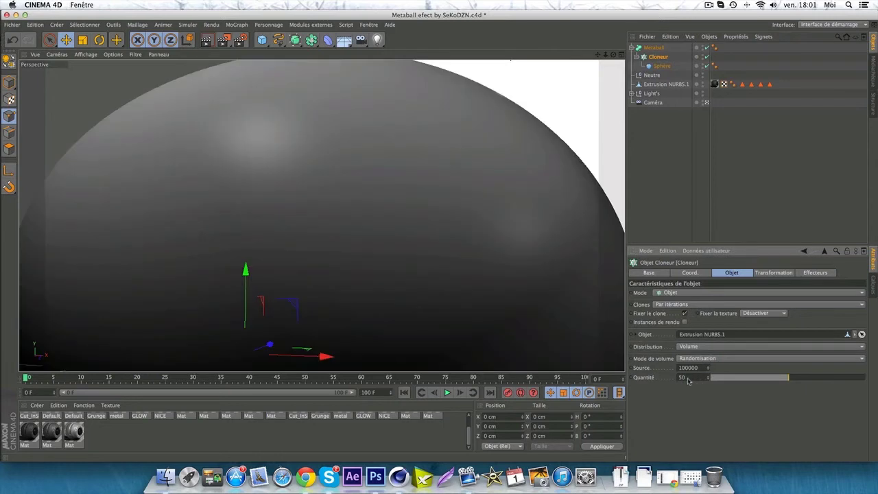
pyautogui.moveTo(686, 381); pyautogui.dragTo(676, 382)
# Set the Sphère radius to 7 cm and its segments to 35
pyautogui.click(661, 66)
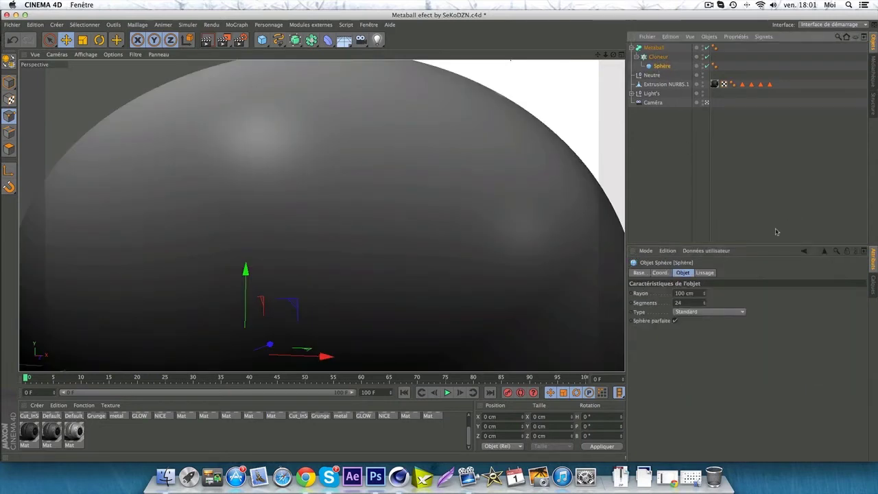
pyautogui.doubleClick(684, 294)
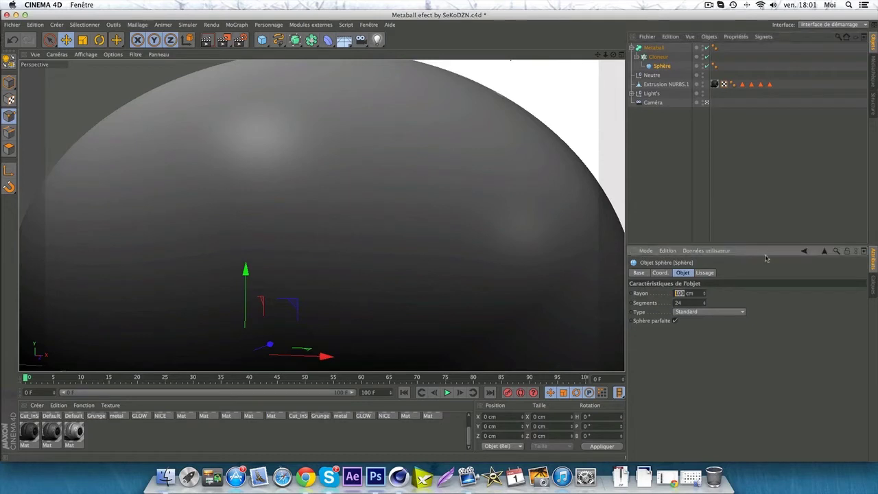
pyautogui.write('7')
pyautogui.press('Return')
pyautogui.doubleClick(693, 304)
pyautogui.write('35')
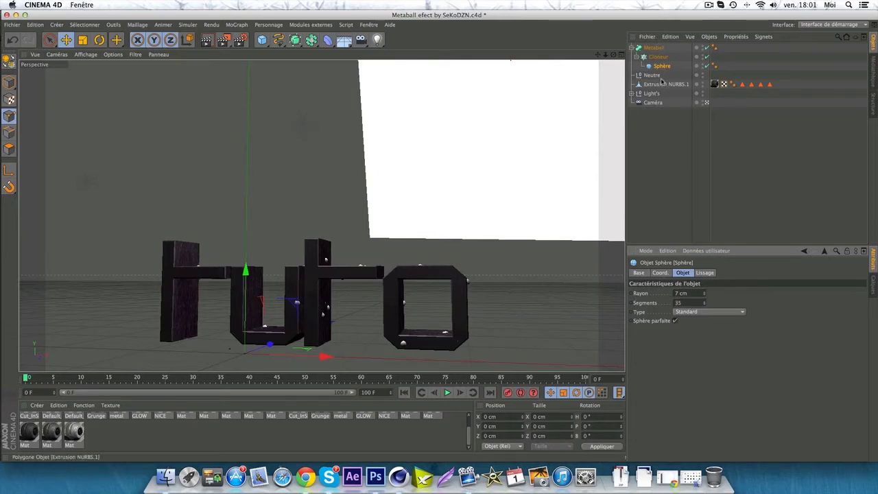
# Set the Cloneur quantity to 400 clones
pyautogui.click(659, 56)
pyautogui.doubleClick(683, 377)
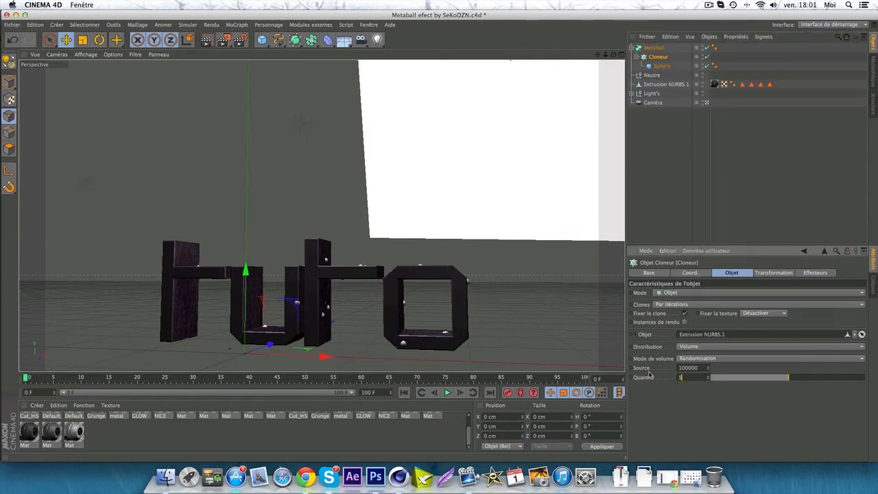
pyautogui.press('Return')
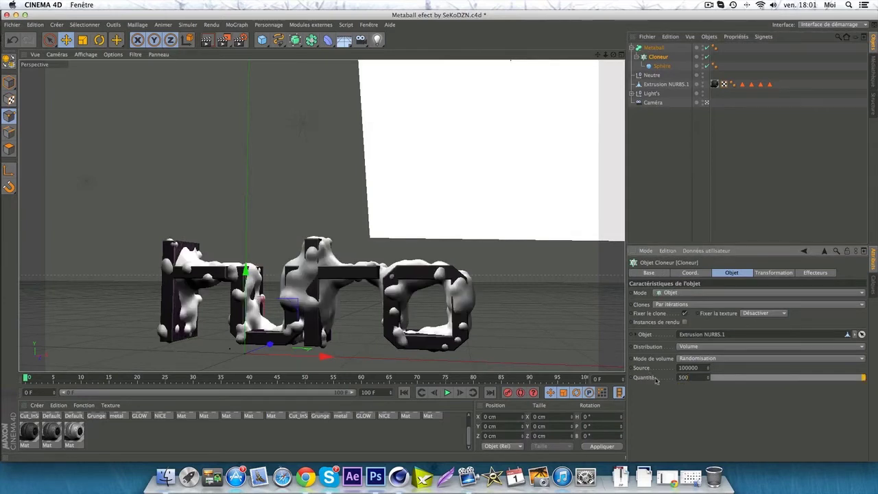
pyautogui.moveTo(691, 379); pyautogui.dragTo(650, 374)
pyautogui.write('4')
pyautogui.press('Return')
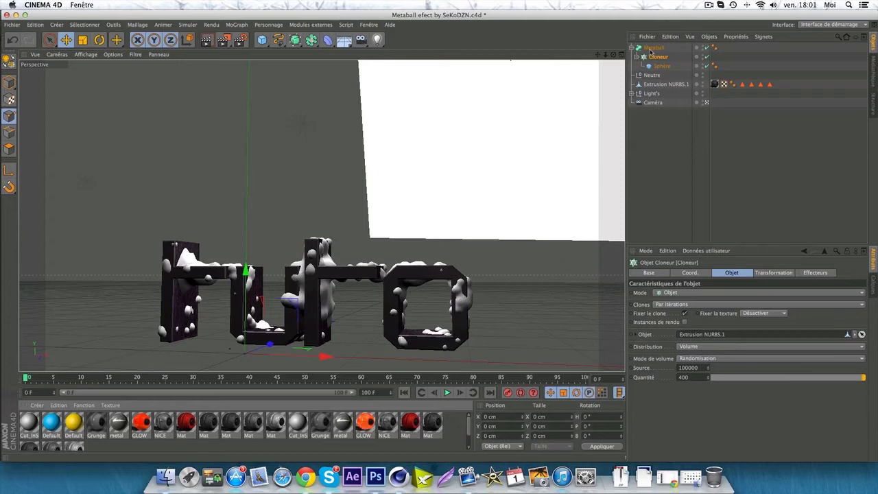
# Apply the red material to the Metaball and nest the Metaball group inside the Neutre null
pyautogui.moveTo(651, 51); pyautogui.dragTo(653, 48)
pyautogui.click(651, 76)
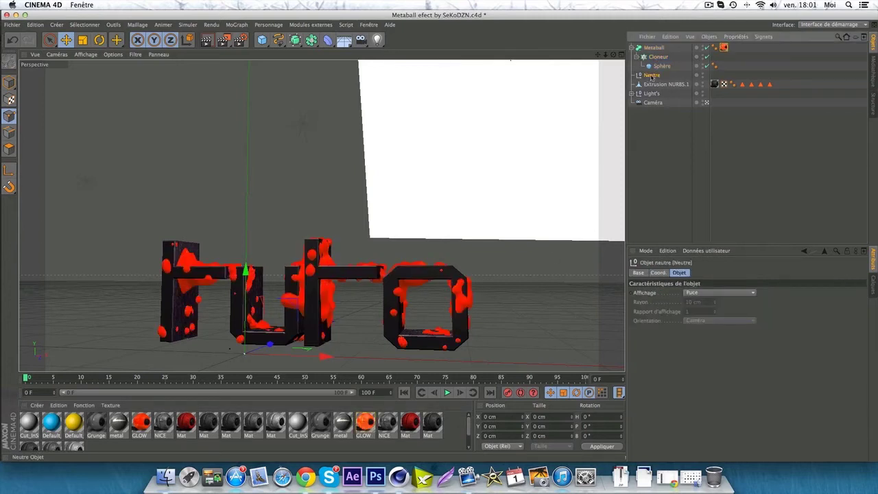
pyautogui.moveTo(655, 47); pyautogui.dragTo(653, 59)
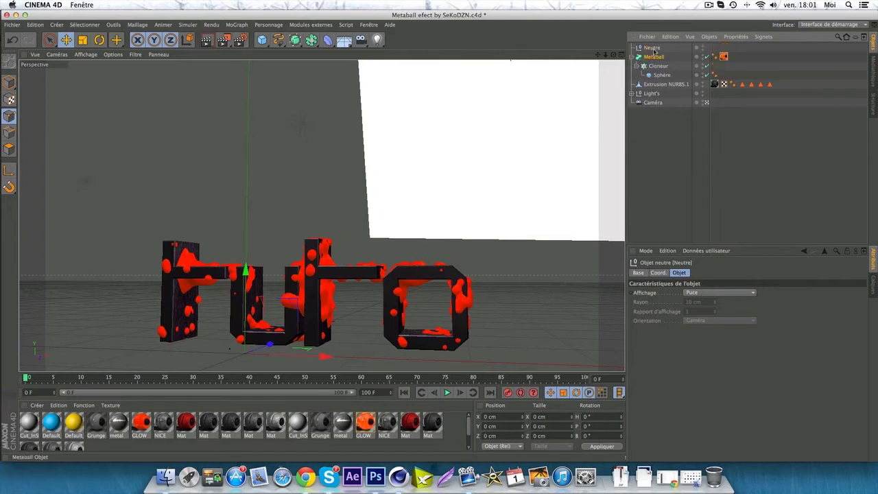
pyautogui.click(659, 56)
# Move Extrusion NURBS.1 out of the Cloneur to top level and collapse the Neutre group
pyautogui.moveTo(664, 86); pyautogui.dragTo(668, 78)
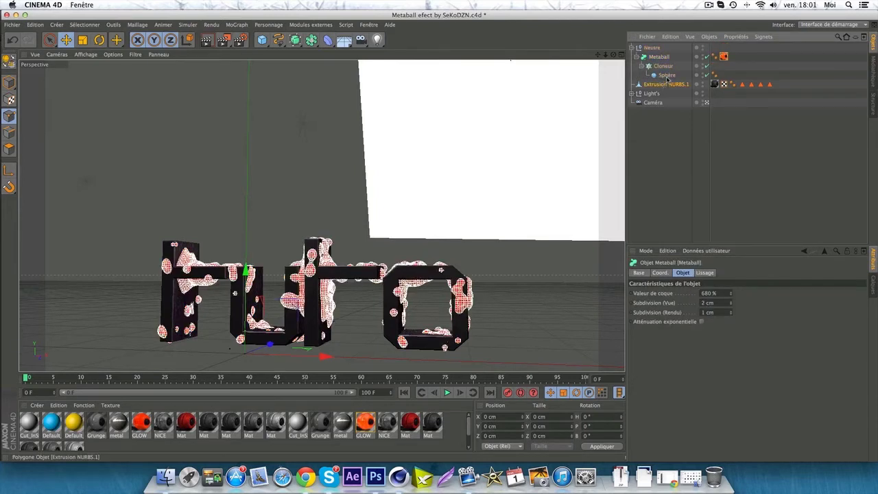
pyautogui.click(672, 85)
pyautogui.moveTo(655, 92); pyautogui.dragTo(641, 88)
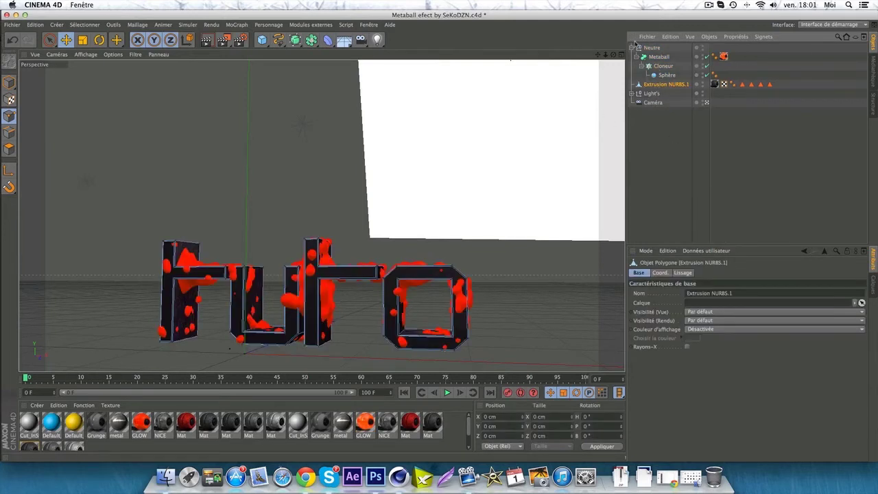
pyautogui.click(654, 193)
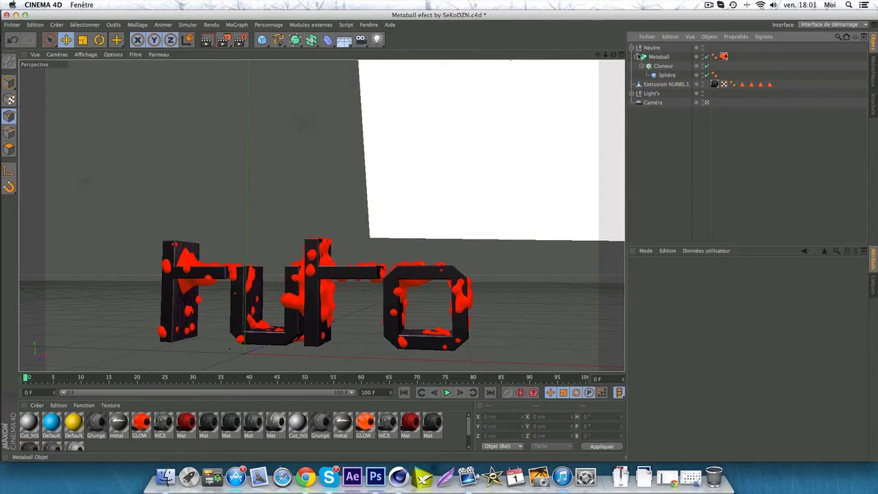
pyautogui.click(631, 48)
pyautogui.click(654, 48)
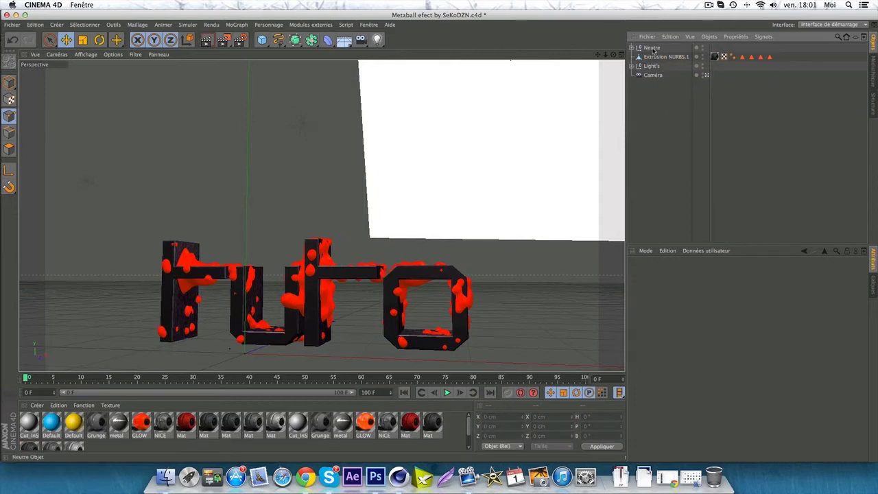
pyautogui.click(394, 229)
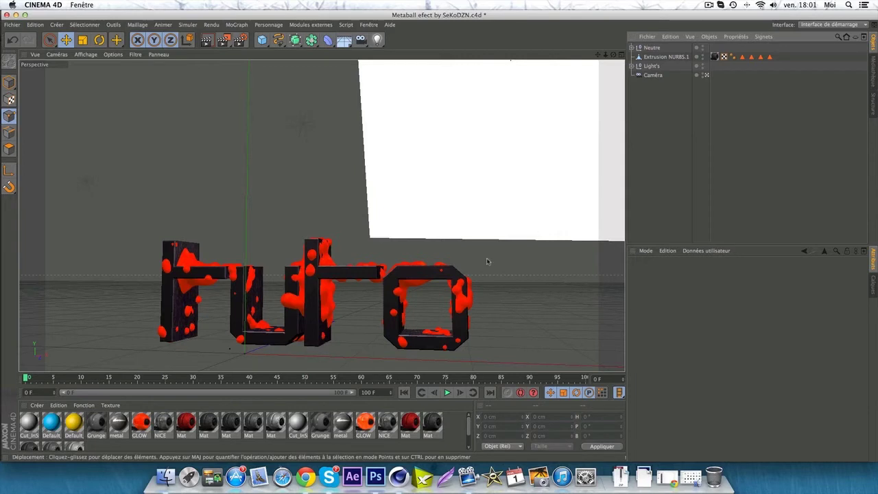
pyautogui.click(312, 40)
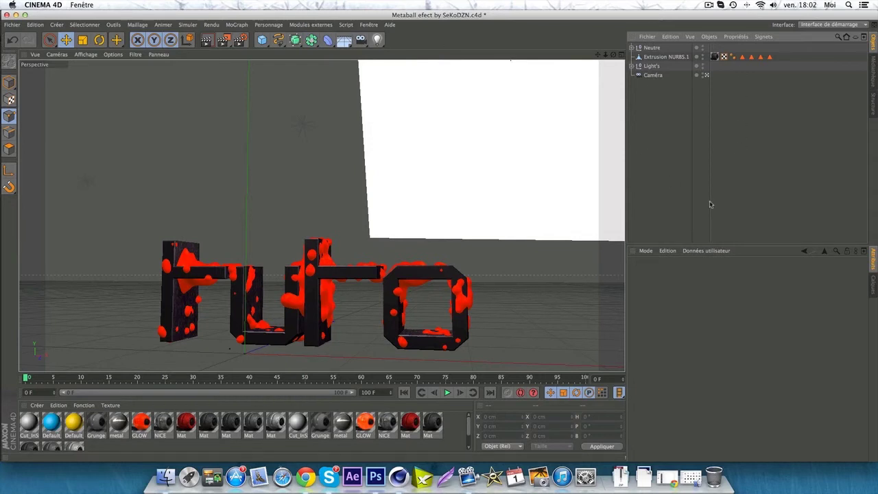
# In Render Settings > Save, set the output file name to TUTO
pyautogui.click(240, 40)
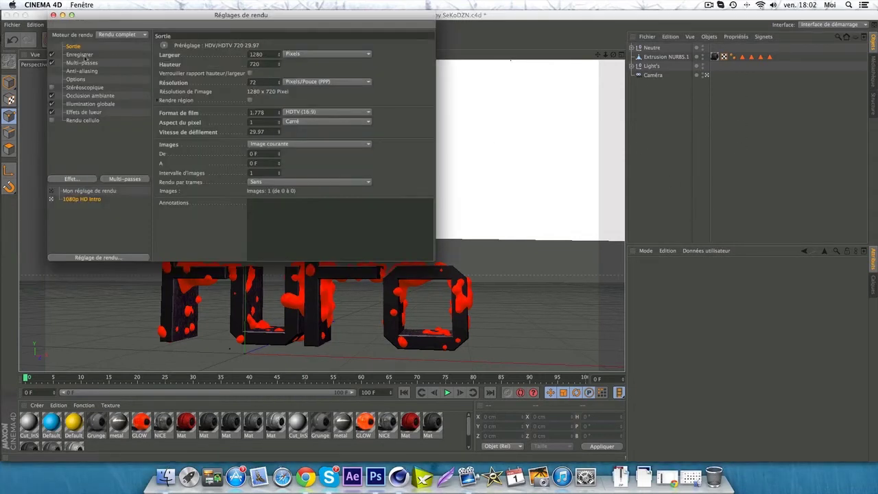
pyautogui.click(79, 55)
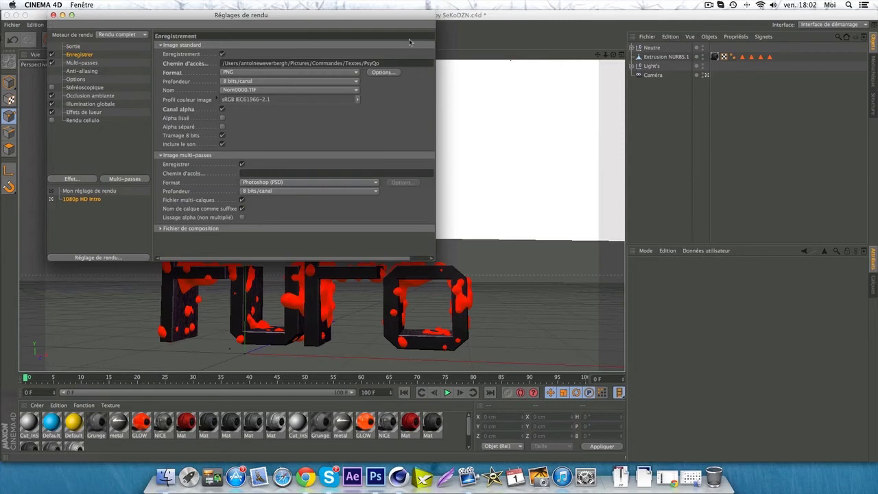
pyautogui.moveTo(436, 66); pyautogui.dragTo(503, 66)
pyautogui.click(490, 63)
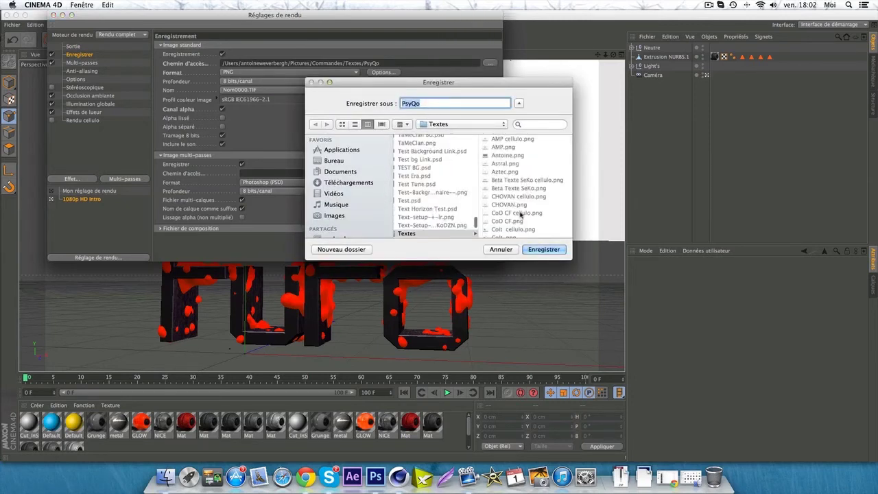
pyautogui.write('TUTO')
pyautogui.press('Return')
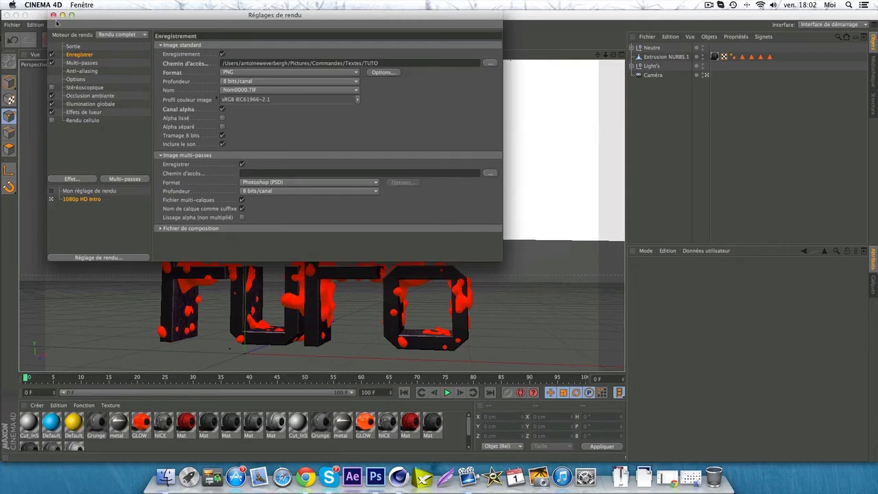
pyautogui.click(54, 15)
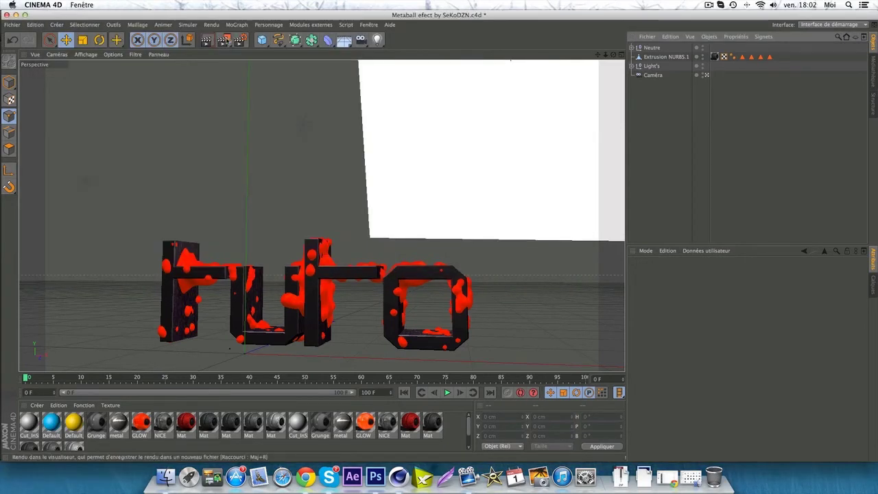
# Render the scene to the Picture Viewer and switch to Photoshop
pyautogui.click(226, 34)
pyautogui.click(709, 5)
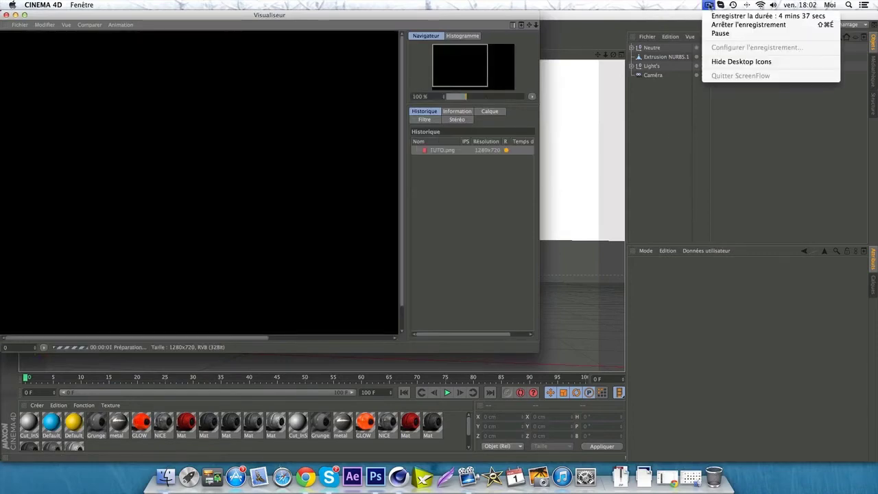
pyautogui.click(720, 33)
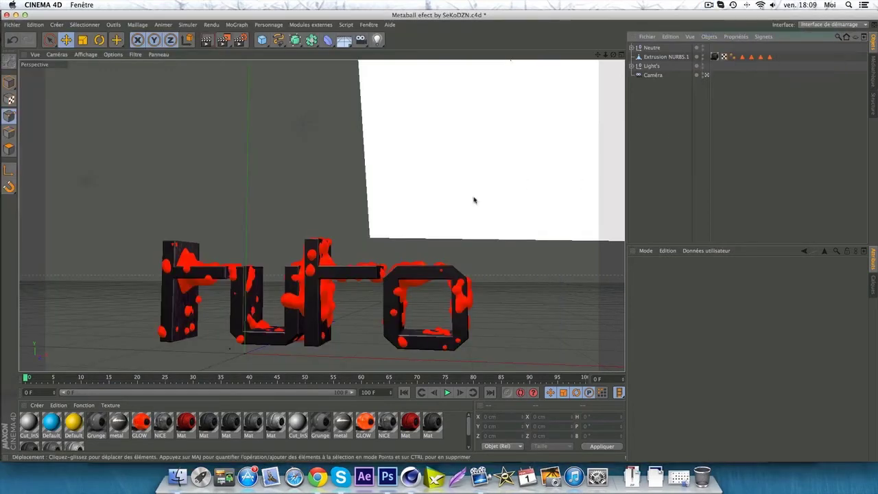
pyautogui.click(394, 478)
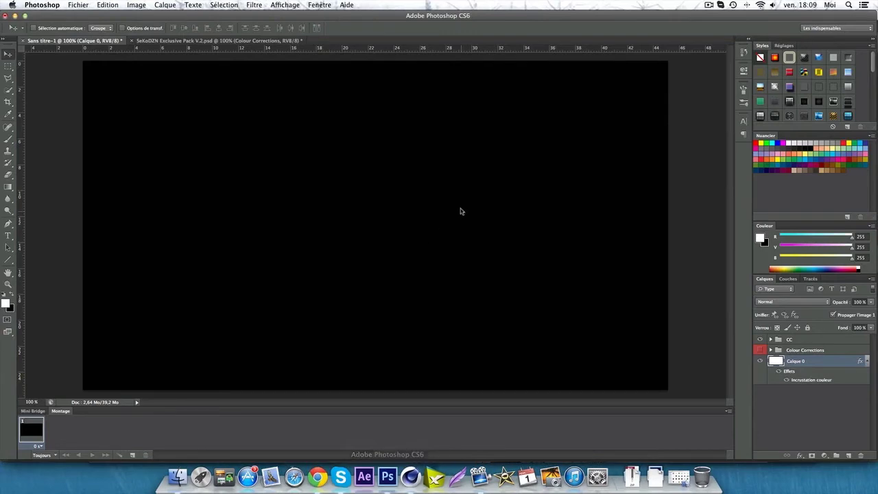
# Open SeKoDZN Exclusive Pack V.2.psd in Photoshop, then return to the untitled document
pyautogui.click(180, 477)
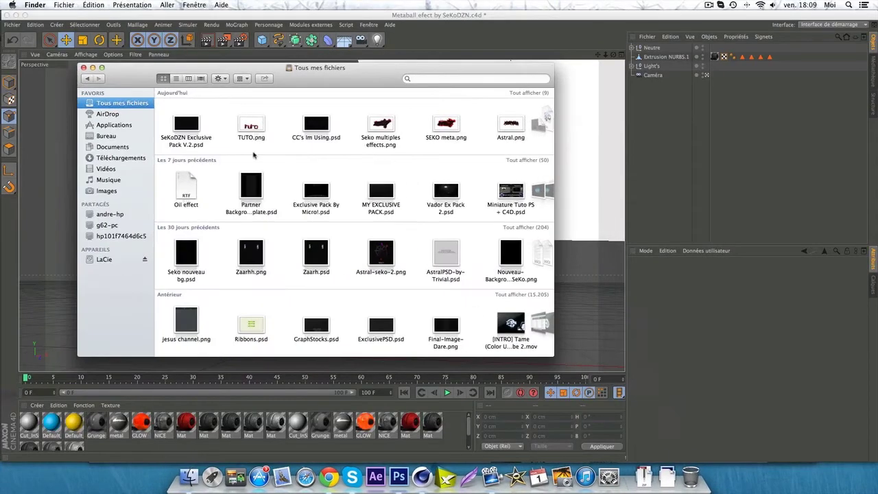
pyautogui.click(189, 122)
pyautogui.moveTo(188, 122); pyautogui.dragTo(399, 473)
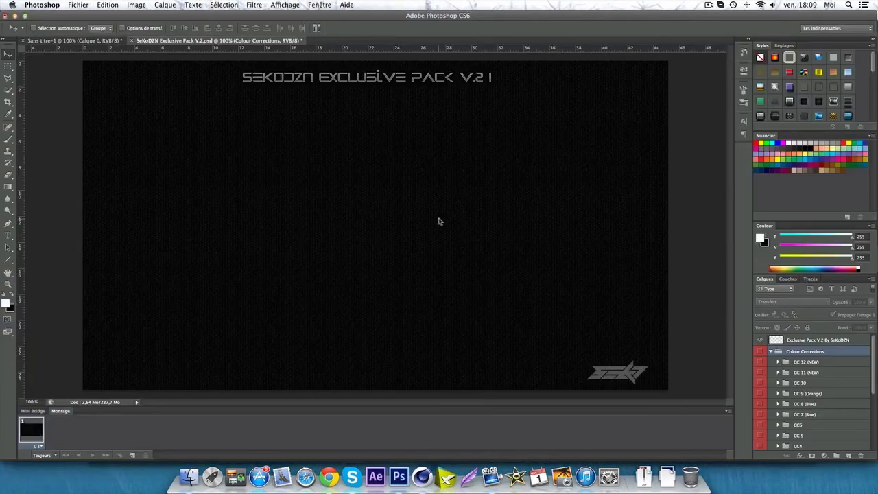
pyautogui.click(85, 44)
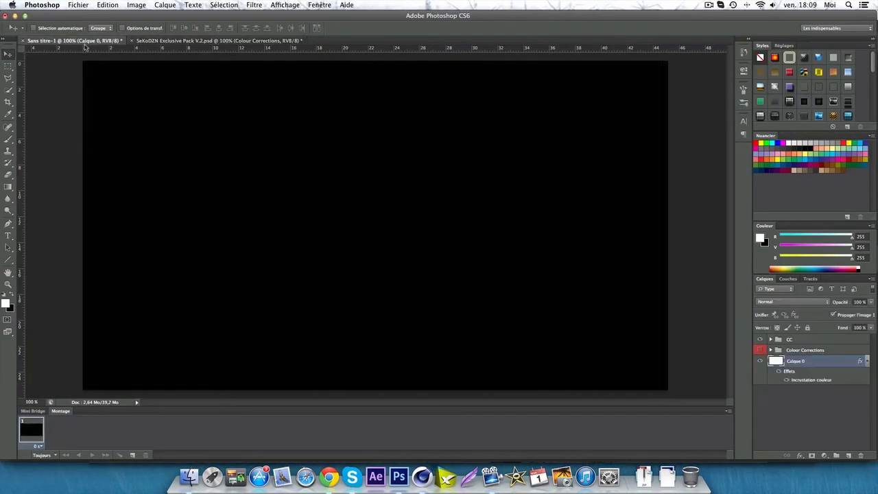
# Place TUTO.png into Sans titre-1, commit it, and move the text higher
pyautogui.click(189, 477)
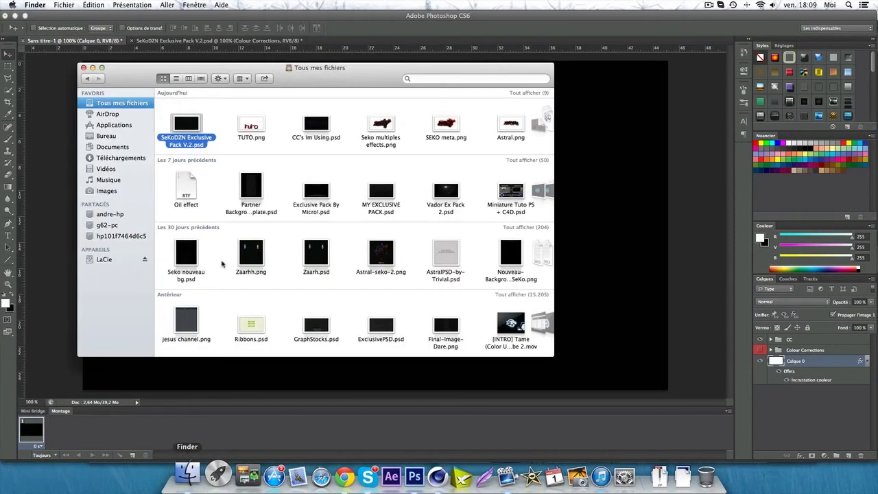
pyautogui.moveTo(248, 125); pyautogui.dragTo(582, 164)
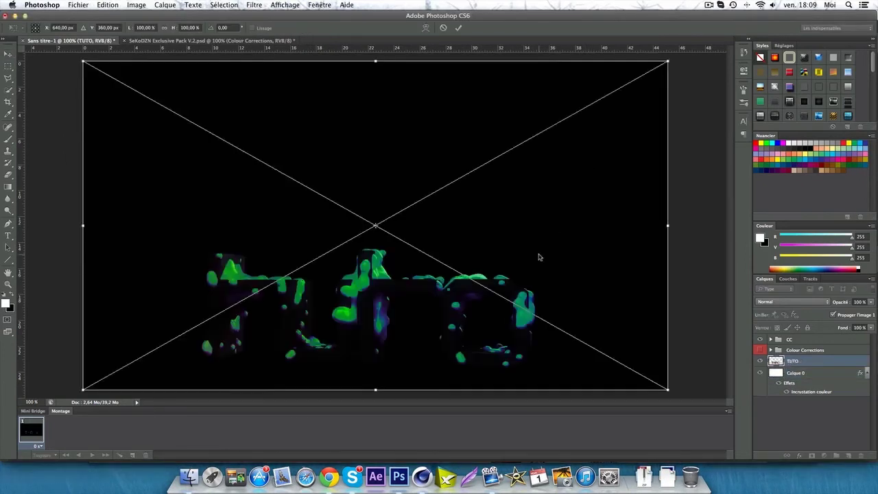
pyautogui.press('Return')
pyautogui.moveTo(439, 274); pyautogui.dragTo(444, 210)
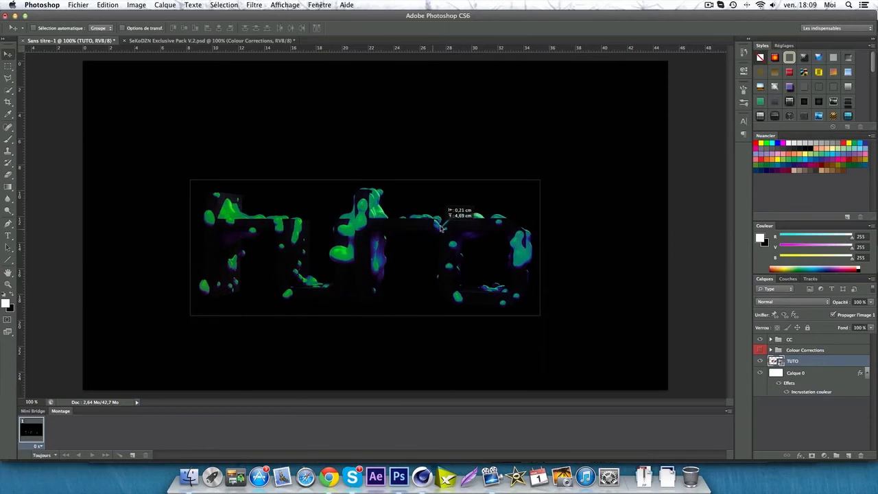
# Add a Gradient Overlay in Incrustation blending to the TUTO layer's style
pyautogui.doubleClick(840, 361)
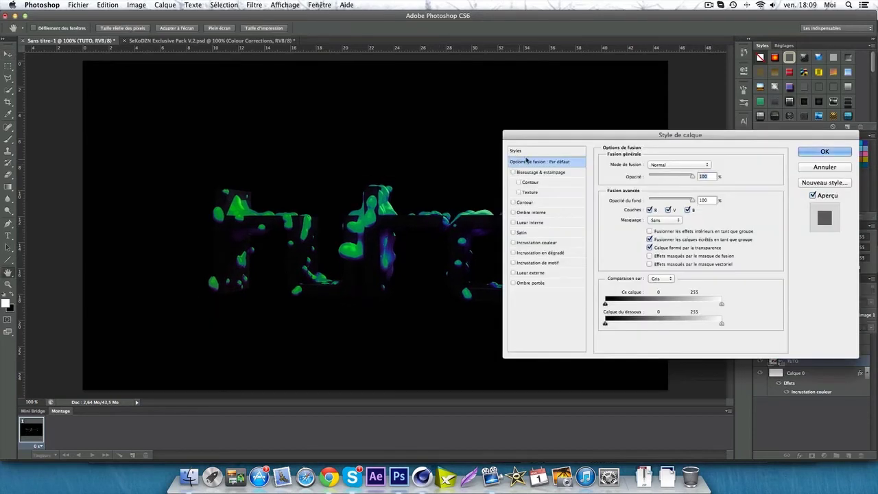
pyautogui.moveTo(597, 136); pyautogui.dragTo(546, 129)
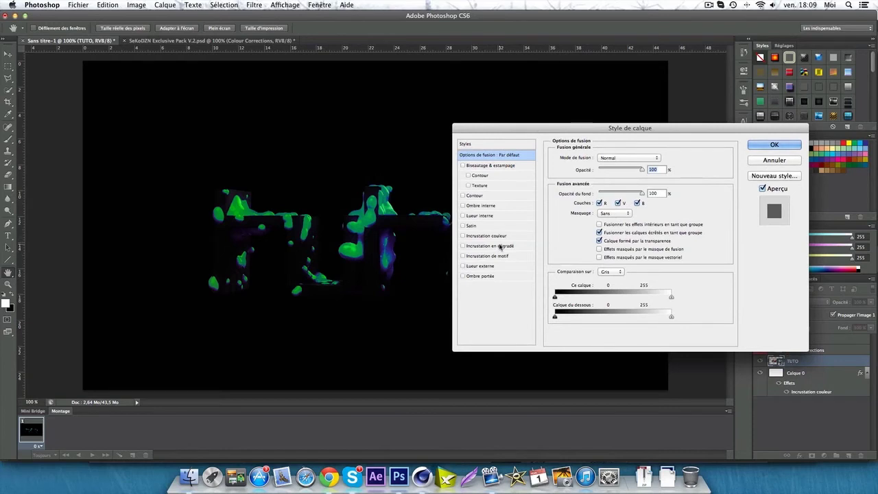
pyautogui.click(494, 246)
pyautogui.click(613, 158)
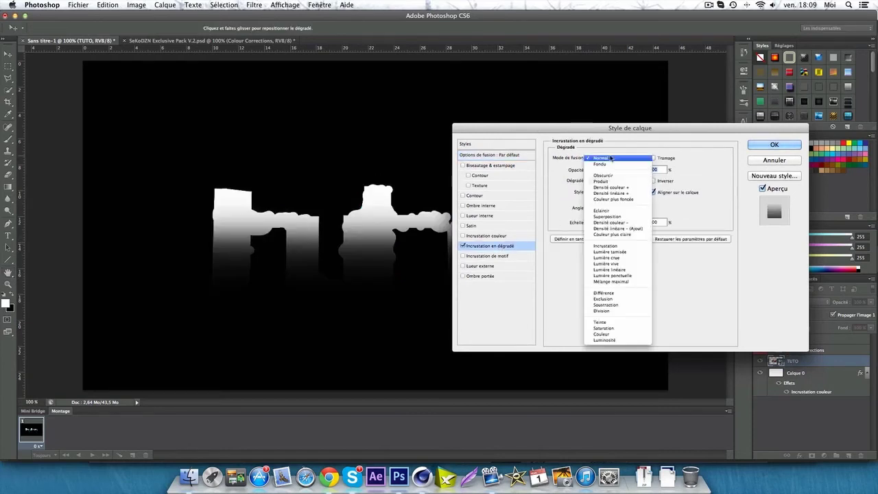
pyautogui.click(617, 246)
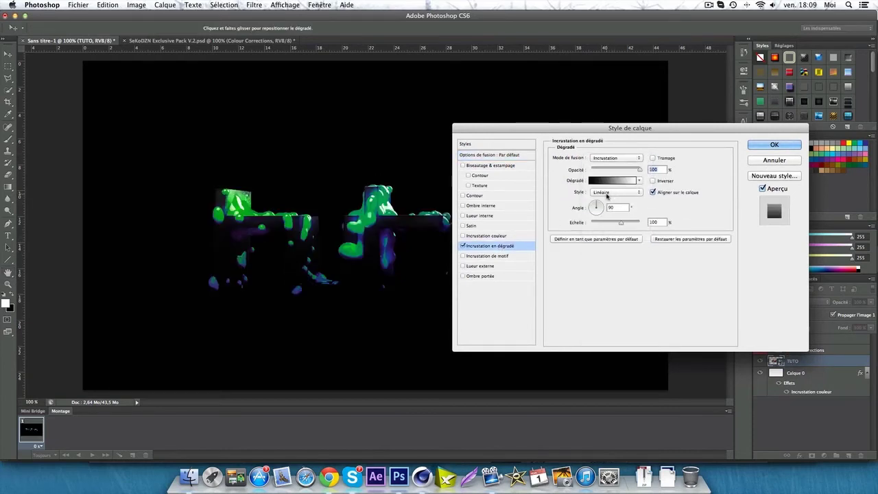
# Set the gradient's left stop to grey #9f9f9f and the overlay opacity to 76%, then apply
pyautogui.click(606, 181)
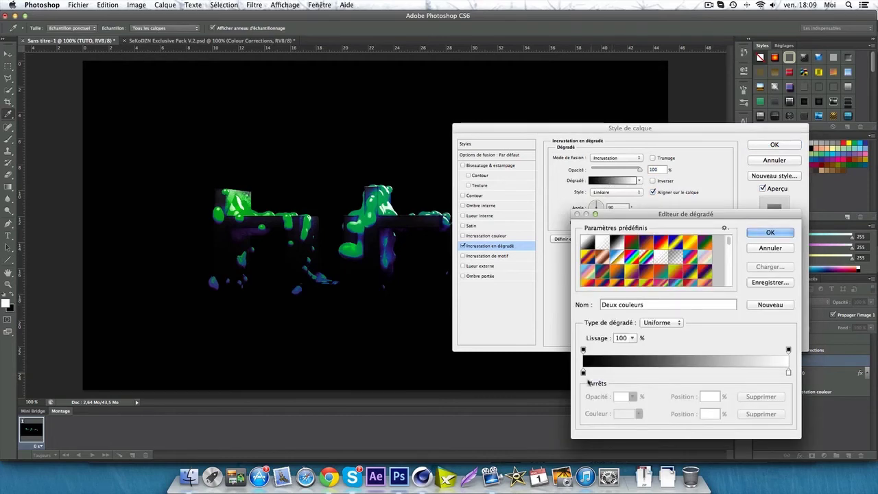
pyautogui.click(584, 372)
pyautogui.click(623, 412)
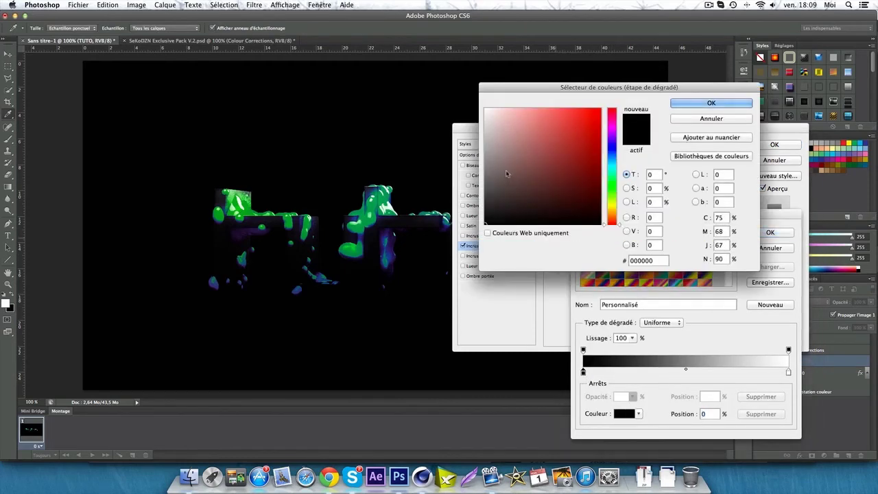
pyautogui.click(486, 148)
pyautogui.click(486, 152)
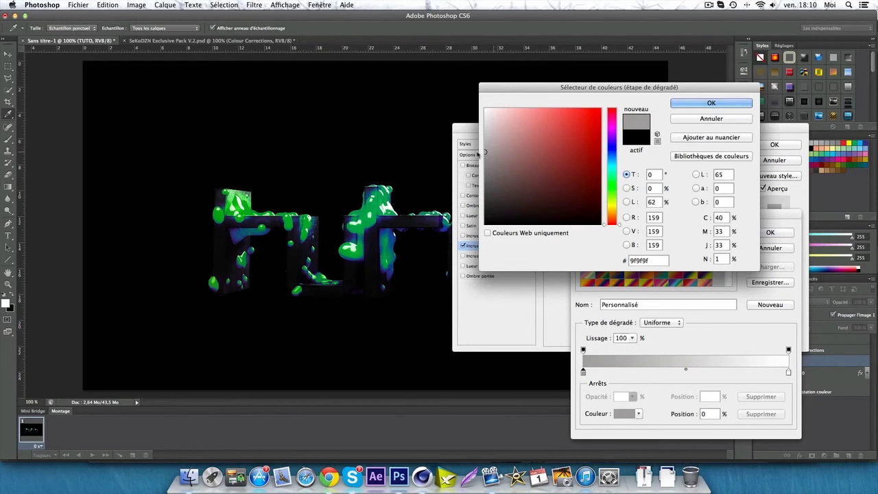
pyautogui.click(711, 104)
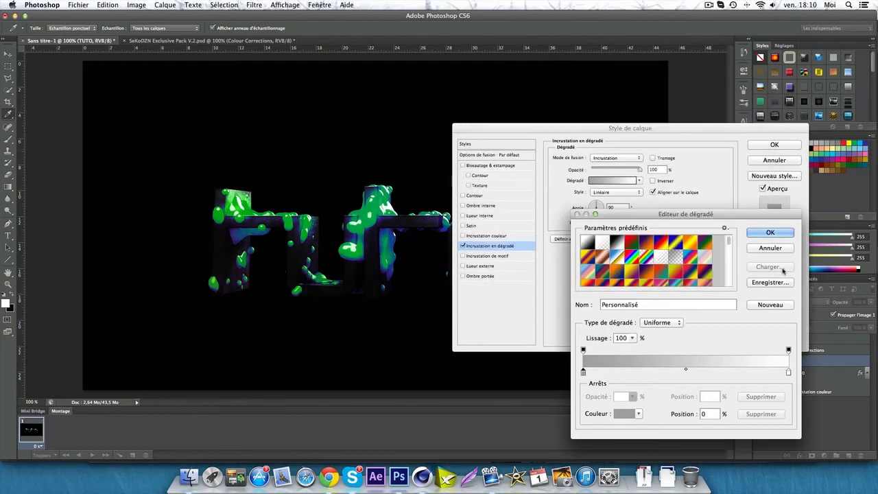
pyautogui.click(768, 234)
pyautogui.moveTo(639, 170); pyautogui.dragTo(630, 169)
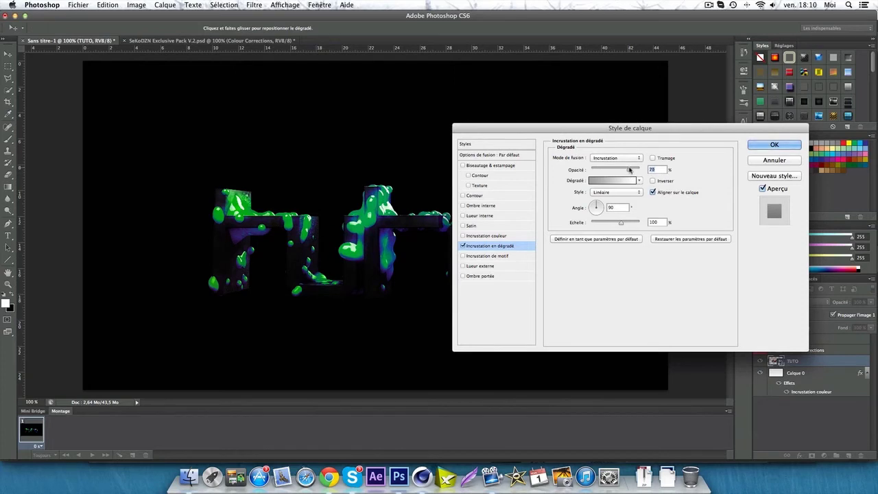
pyautogui.click(774, 145)
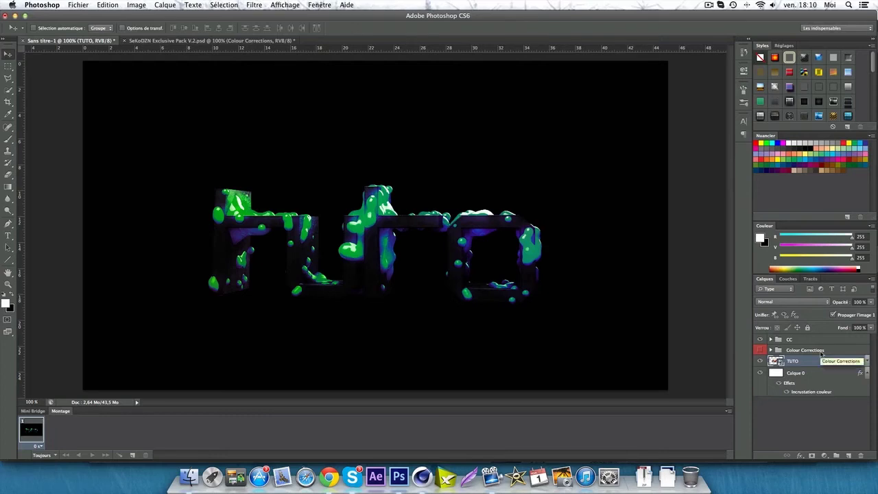
# Duplicate TUTO as TUTO copie and clear the copy's layer style
pyautogui.press('super+j')
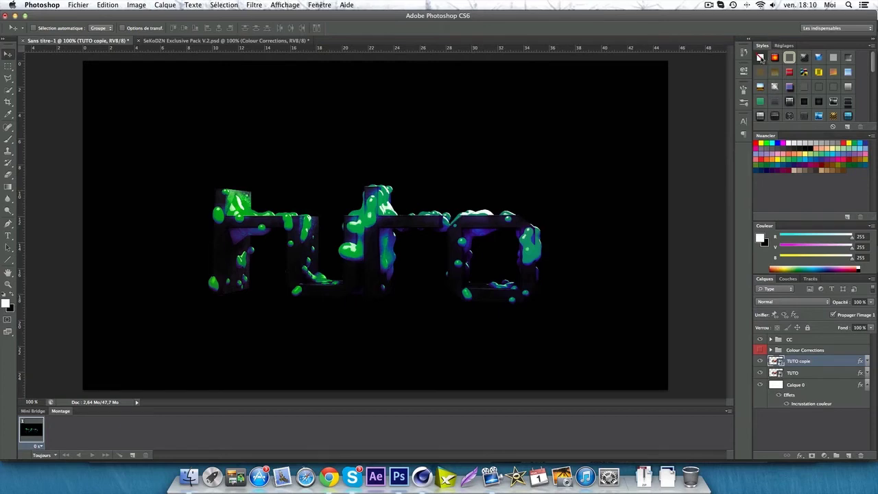
pyautogui.click(760, 57)
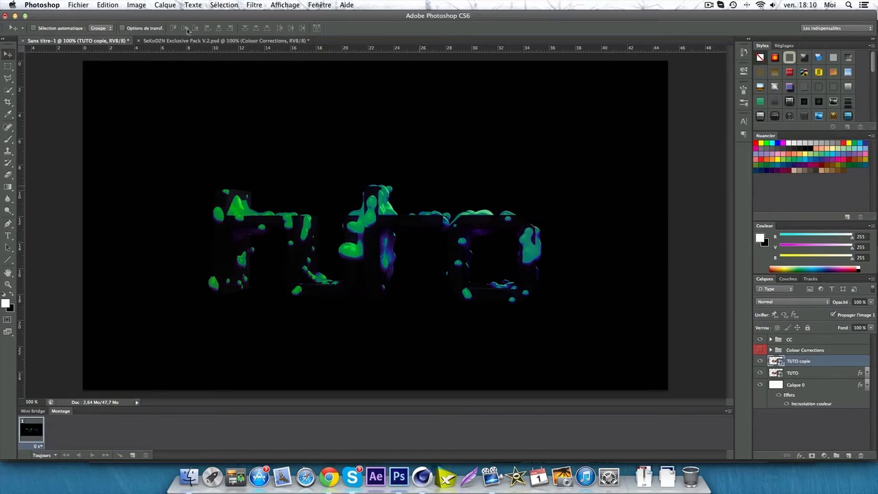
pyautogui.click(255, 5)
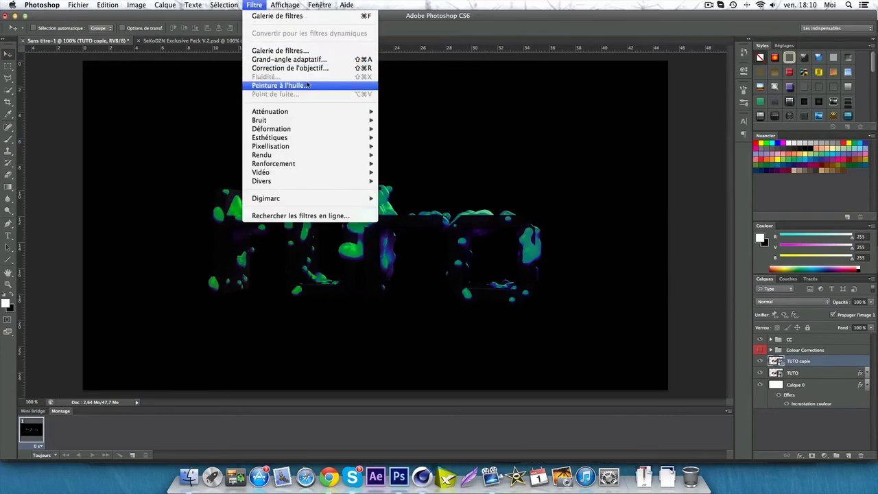
# Apply Contour lumineux to TUTO copie with thickness 1, brightness 9 and smoothness 7
pyautogui.click(315, 51)
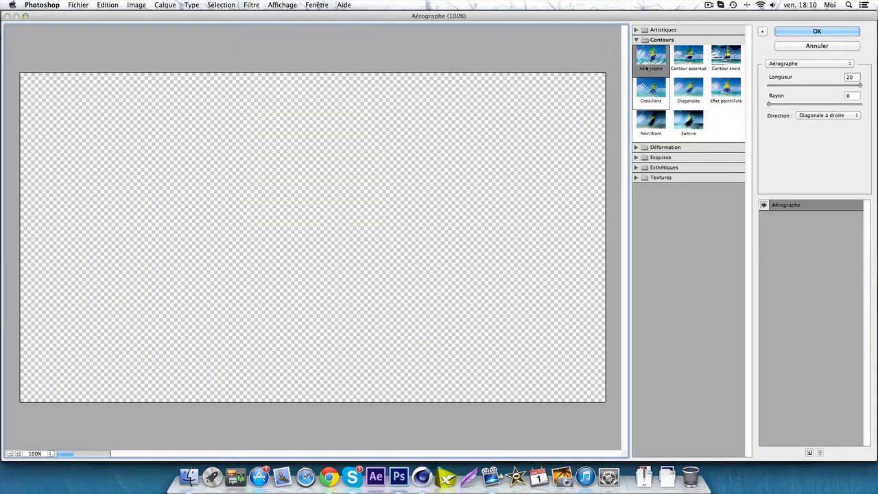
pyautogui.click(638, 70)
pyautogui.click(656, 86)
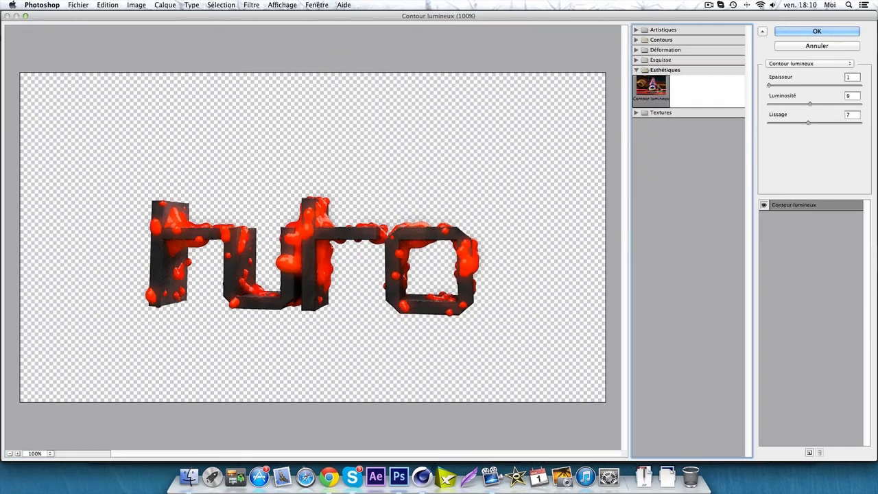
pyautogui.click(770, 86)
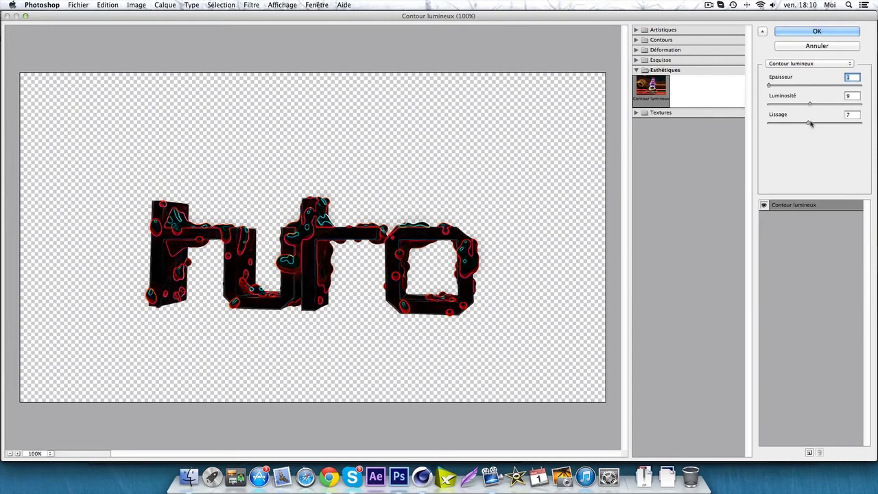
pyautogui.click(814, 30)
pyautogui.click(868, 362)
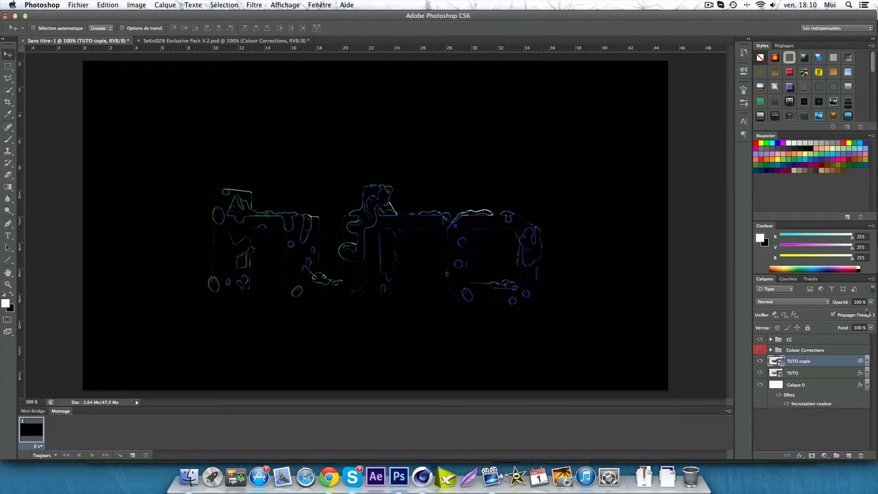
pyautogui.click(872, 303)
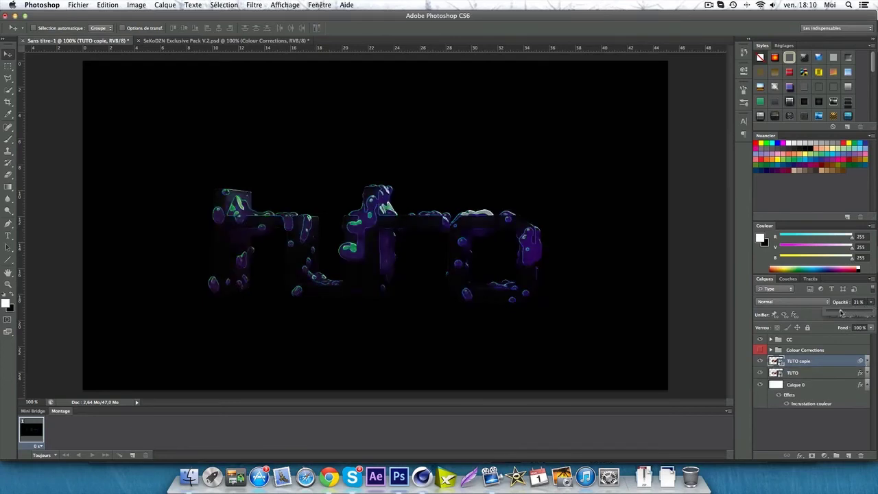
# Set TUTO copie to 30% opacity, then duplicate it as TUTO copie 2 in Superposition at 80%
pyautogui.moveTo(840, 313); pyautogui.dragTo(841, 313)
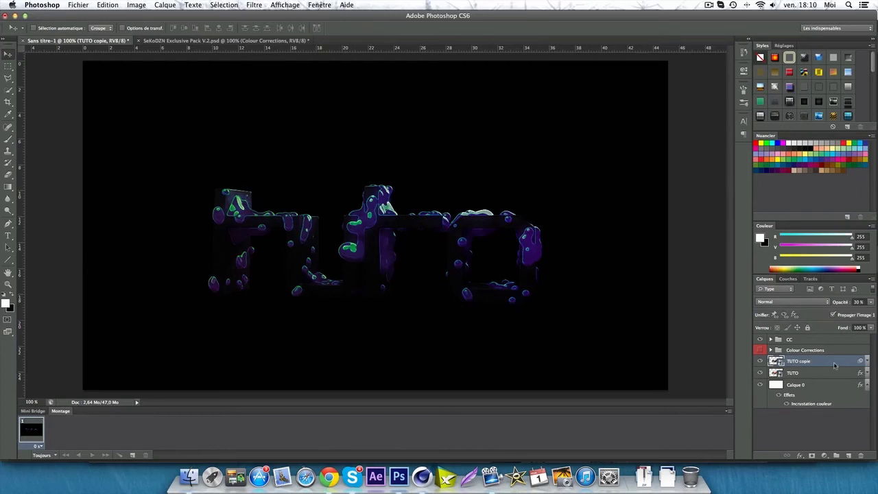
pyautogui.hotkey('ctrl', 'j')
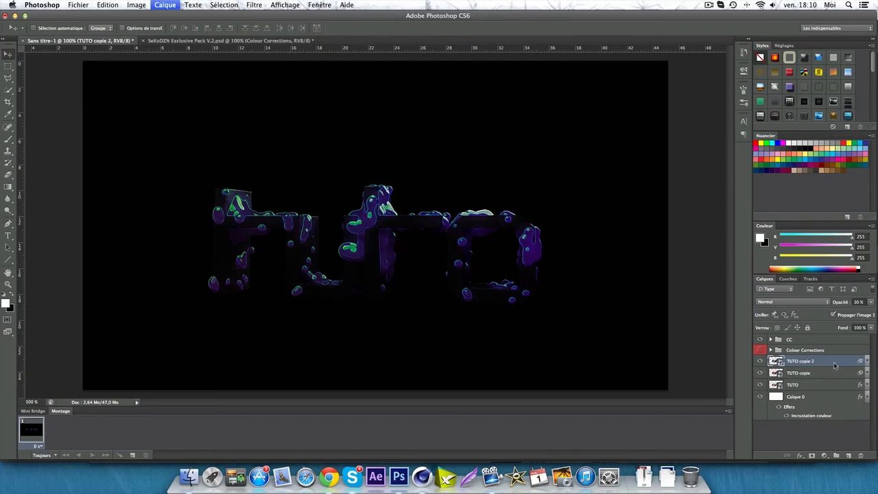
pyautogui.click(793, 302)
pyautogui.click(785, 360)
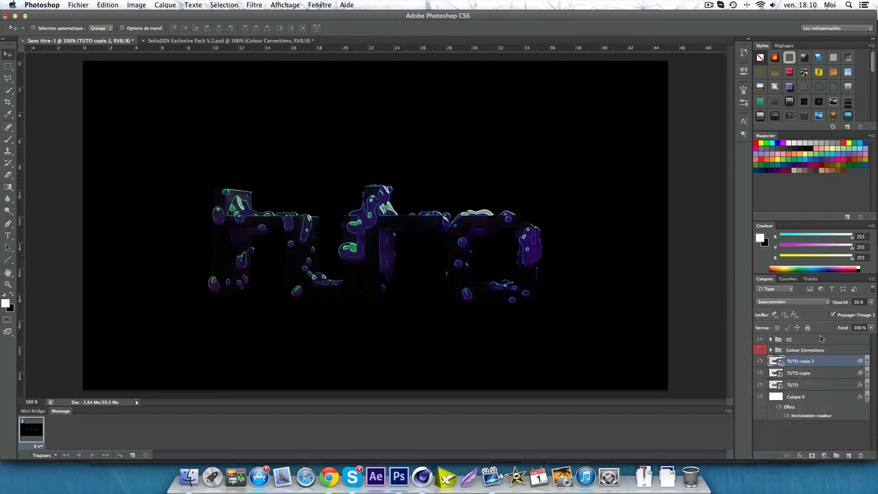
pyautogui.moveTo(873, 305); pyautogui.dragTo(862, 312)
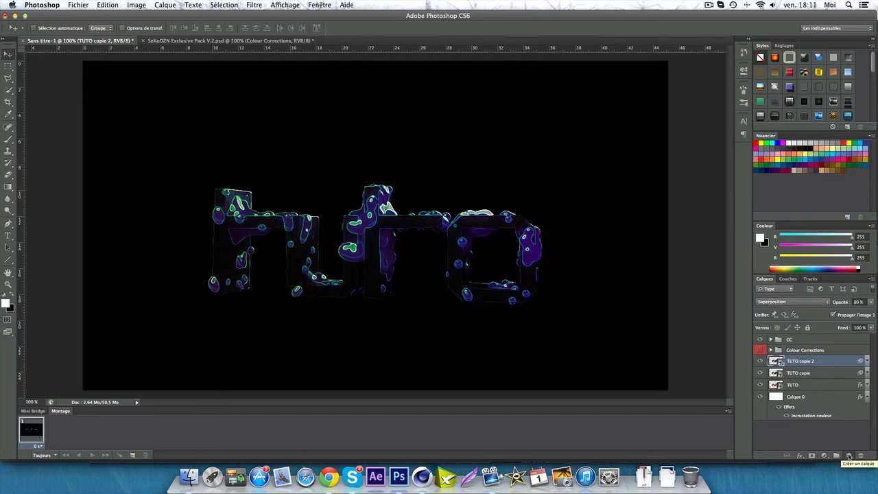
# Add empty layer Calque 1, choose the Brush tool, zoom to 200% and hide the CC group
pyautogui.click(849, 456)
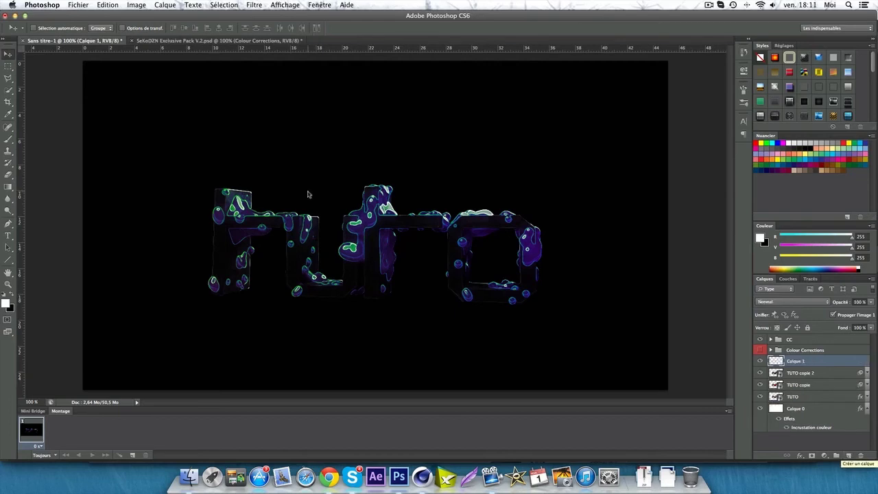
pyautogui.click(8, 142)
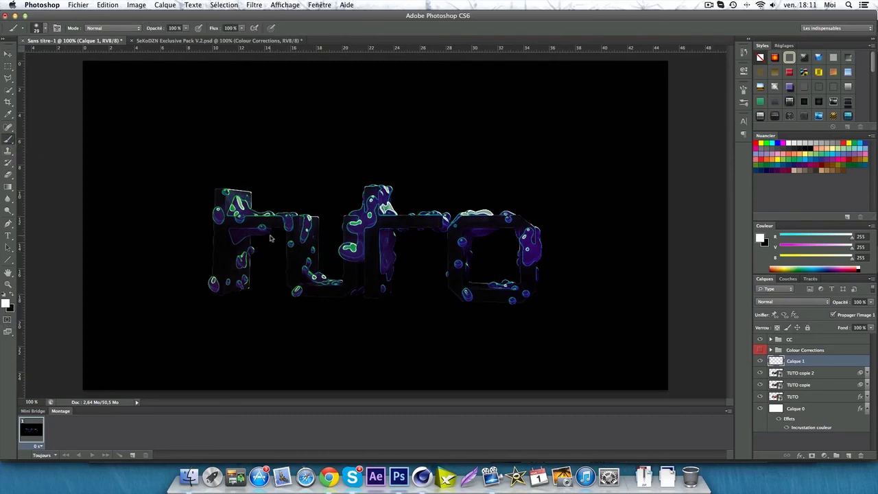
pyautogui.press('super+plus')
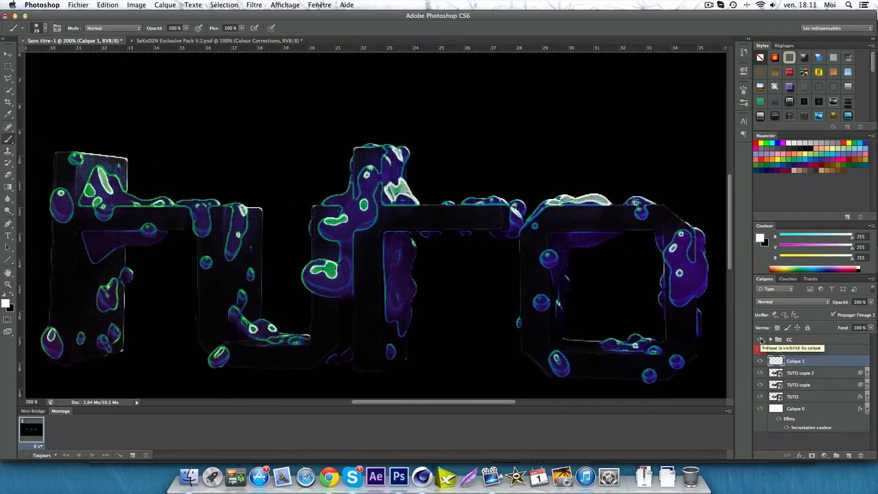
pyautogui.click(760, 340)
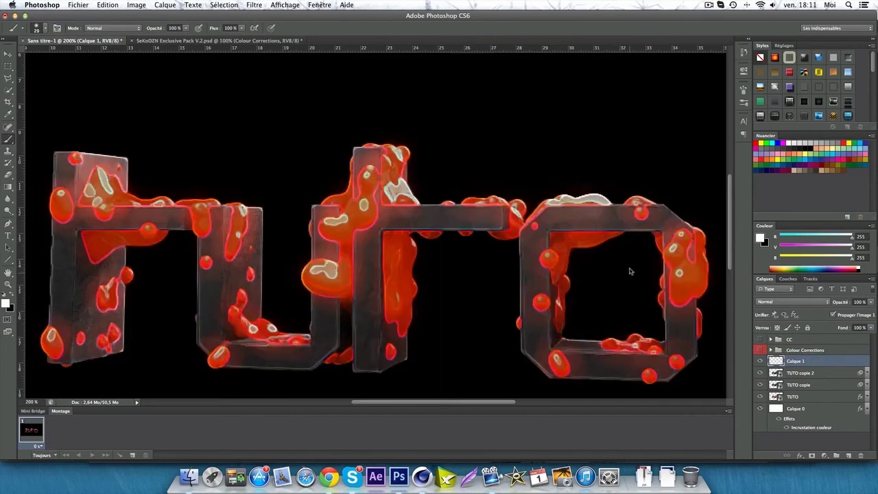
# Paint white light streaks along the o's top and sides and the t crossbar and stem
pyautogui.moveTo(557, 218); pyautogui.dragTo(615, 219)
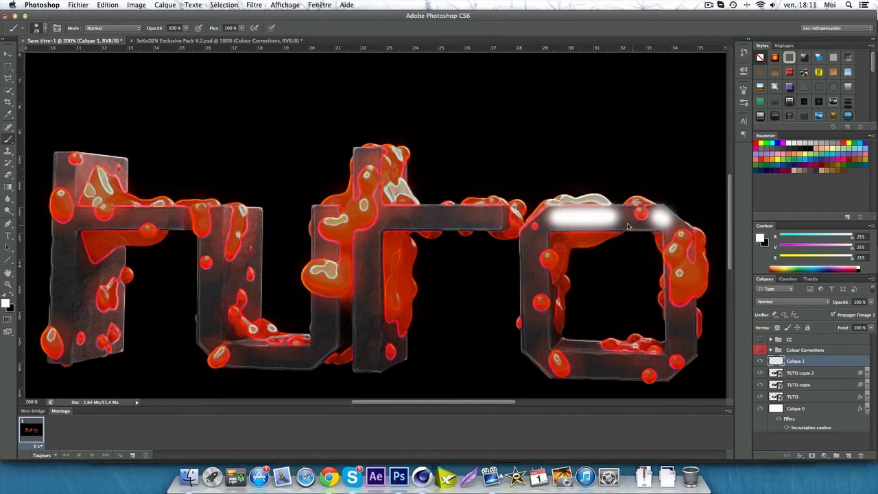
pyautogui.moveTo(617, 221)
pyautogui.mouseDown()
pyautogui.moveTo(574, 224)
pyautogui.moveTo(532, 283)
pyautogui.mouseUp()
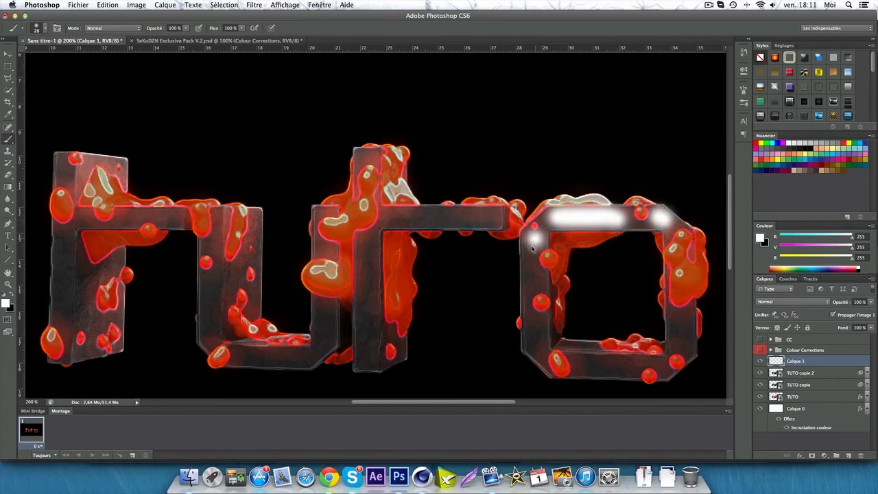
pyautogui.moveTo(533, 320)
pyautogui.mouseDown()
pyautogui.moveTo(535, 350)
pyautogui.moveTo(634, 368)
pyautogui.mouseUp()
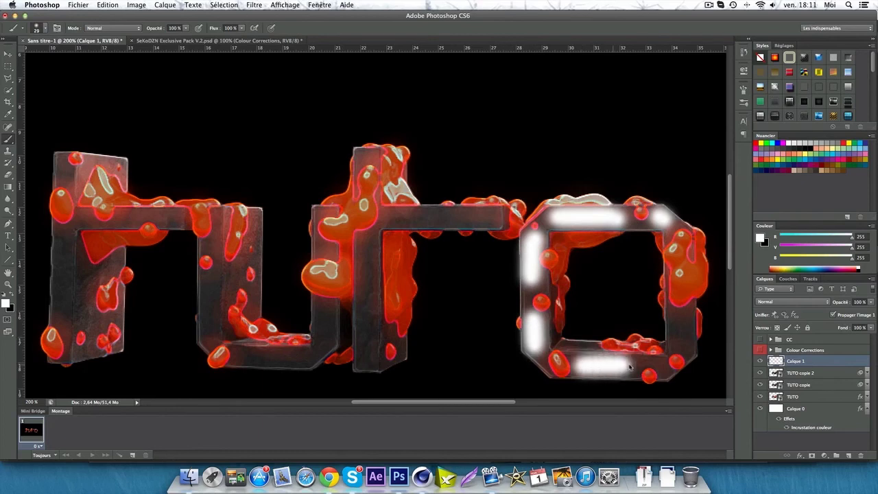
pyautogui.moveTo(681, 327)
pyautogui.mouseDown()
pyautogui.moveTo(682, 315)
pyautogui.moveTo(682, 346)
pyautogui.mouseUp()
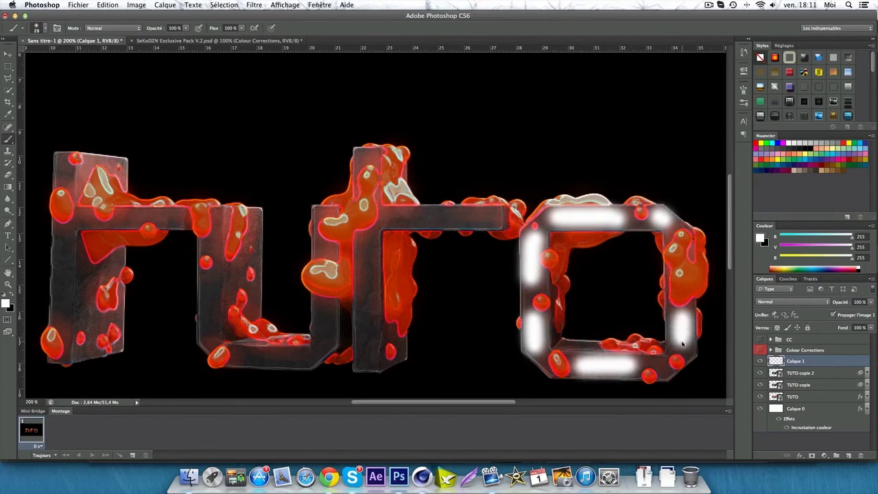
pyautogui.moveTo(496, 219)
pyautogui.mouseDown()
pyautogui.moveTo(392, 219)
pyautogui.moveTo(367, 257)
pyautogui.moveTo(368, 364)
pyautogui.mouseUp()
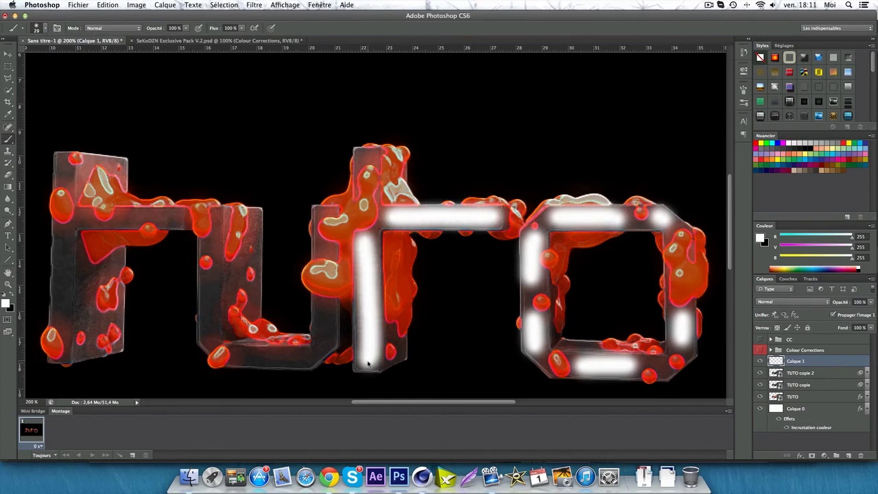
pyautogui.click(368, 157)
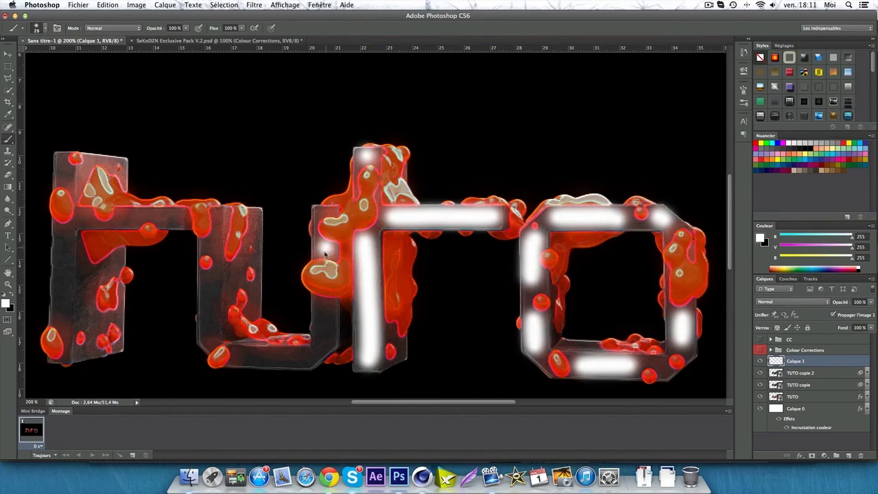
# Paint white light down both u stems and along the n top bar and stems
pyautogui.moveTo(320, 315)
pyautogui.mouseDown()
pyautogui.moveTo(323, 308)
pyautogui.moveTo(319, 347)
pyautogui.moveTo(240, 355)
pyautogui.mouseUp()
pyautogui.moveTo(210, 280); pyautogui.dragTo(208, 343)
pyautogui.moveTo(185, 218); pyautogui.dragTo(123, 217)
pyautogui.moveTo(61, 165); pyautogui.dragTo(62, 178)
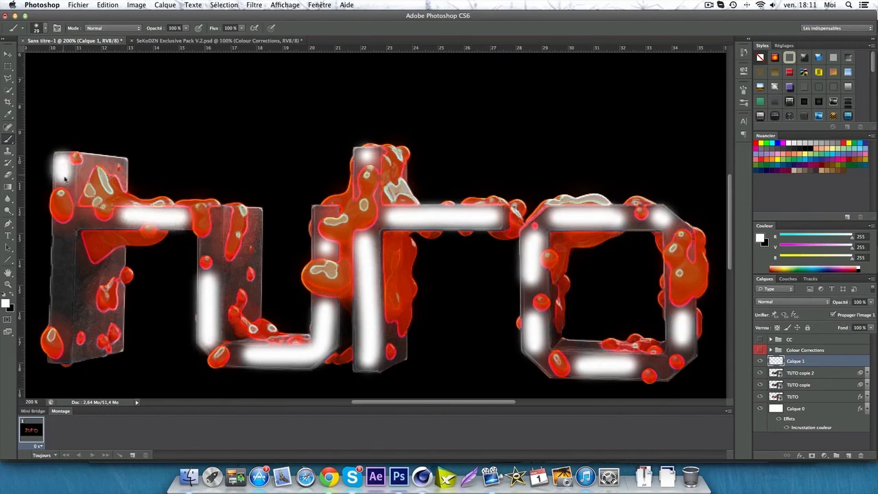
pyautogui.moveTo(62, 230); pyautogui.dragTo(59, 317)
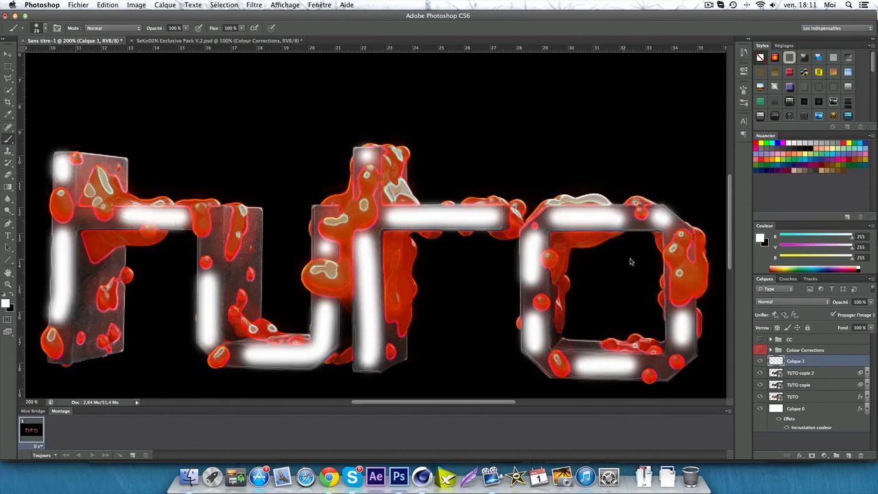
pyautogui.click(211, 247)
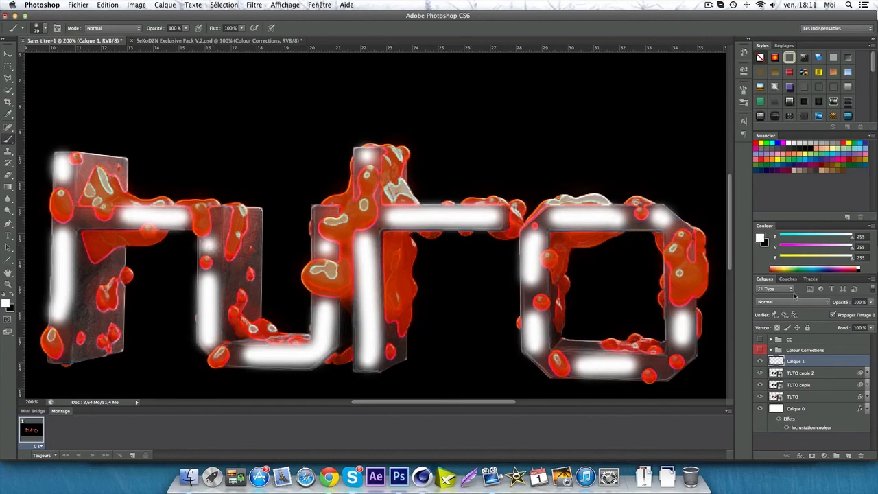
# Show the CC group again and set Calque 1 to Lumière tamisée at 70% opacity, zoomed to 100%
pyautogui.click(791, 302)
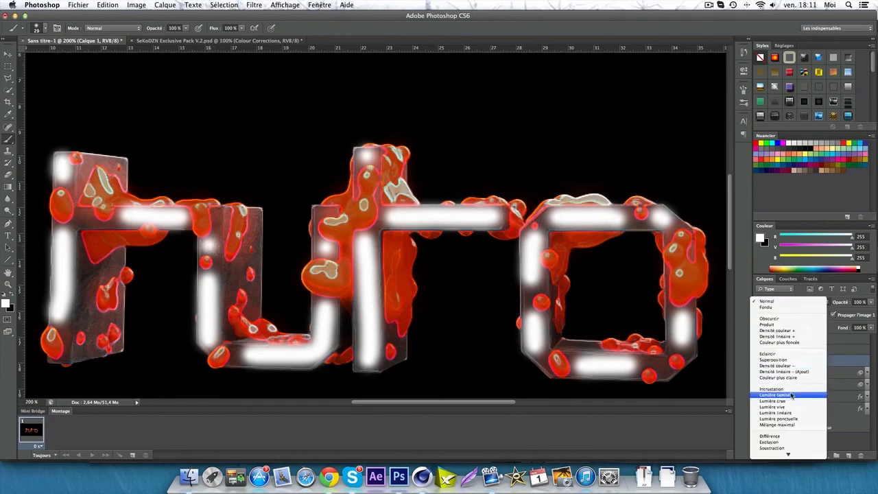
pyautogui.click(843, 371)
pyautogui.click(760, 340)
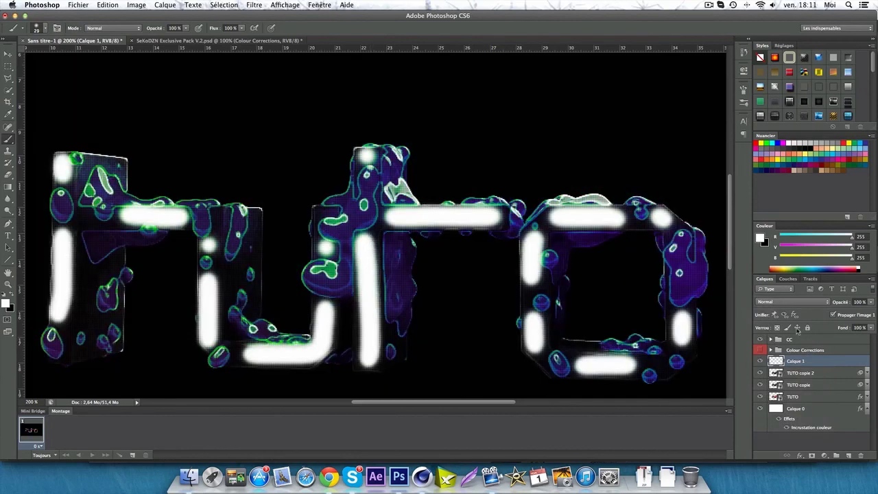
pyautogui.click(780, 305)
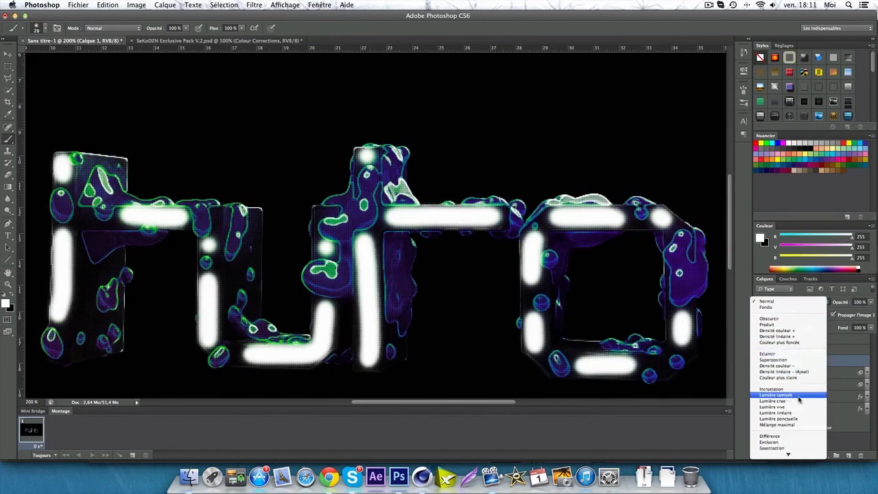
pyautogui.click(776, 395)
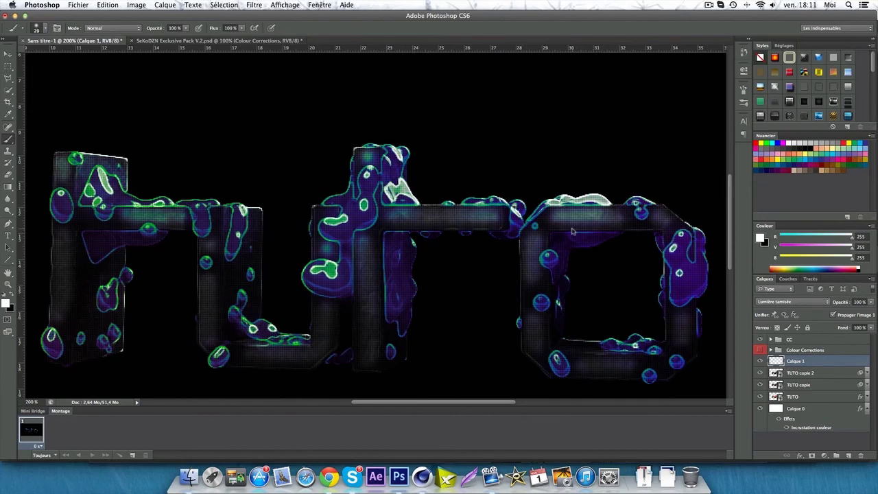
pyautogui.press('super+minus')
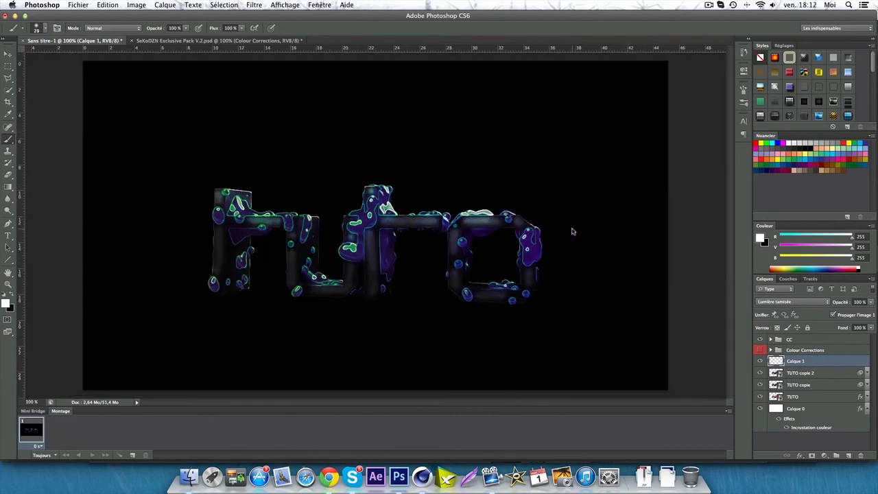
pyautogui.moveTo(873, 303); pyautogui.dragTo(854, 313)
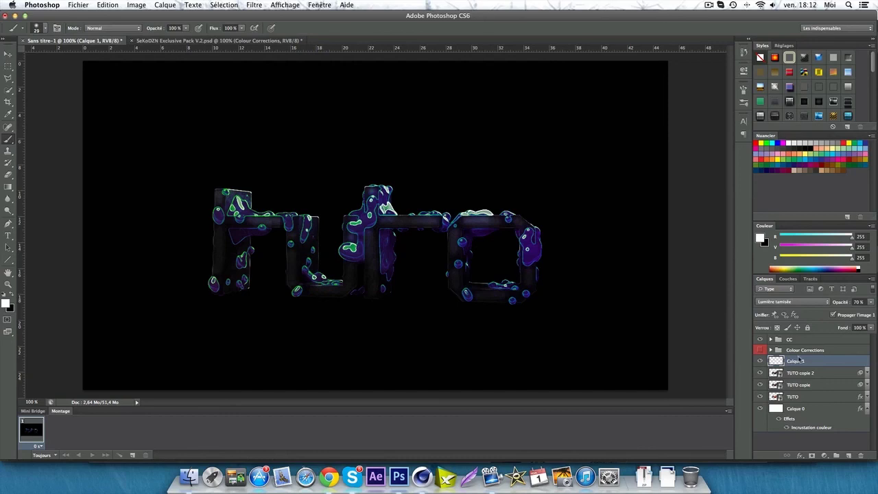
# Merge Calque 1, TUTO copie 2, TUTO copie and TUTO with Fusionner les calques
pyautogui.keyDown('shift'); pyautogui.click(799, 398); pyautogui.keyUp('shift')
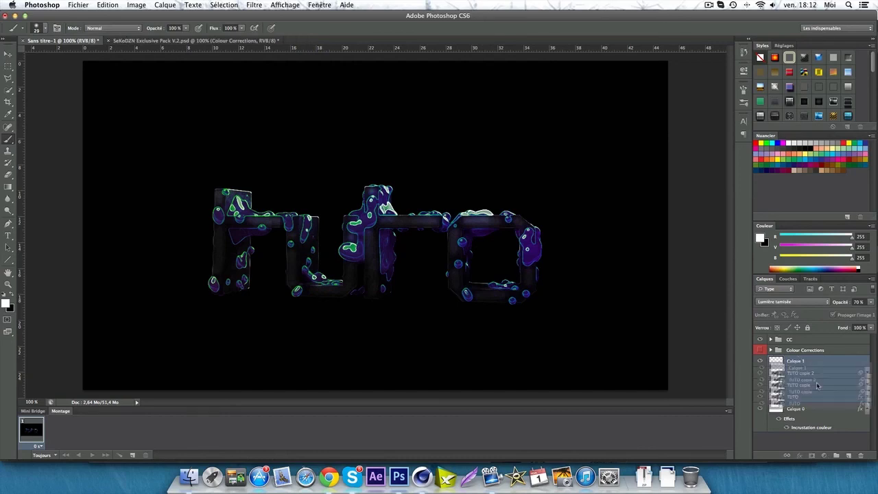
pyautogui.rightClick(816, 381)
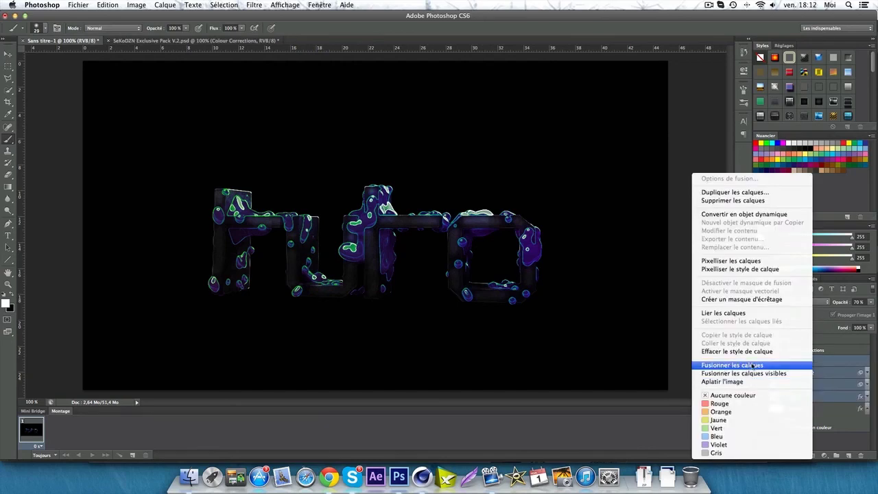
pyautogui.click(753, 366)
pyautogui.press('v')
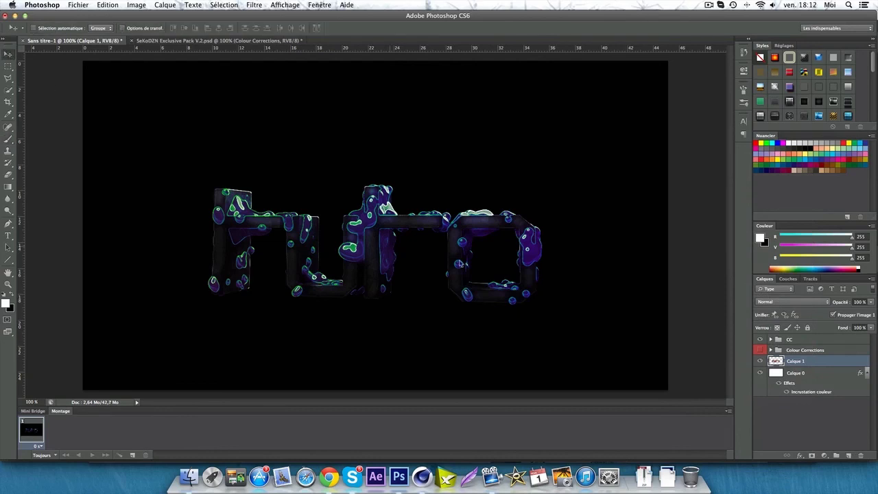